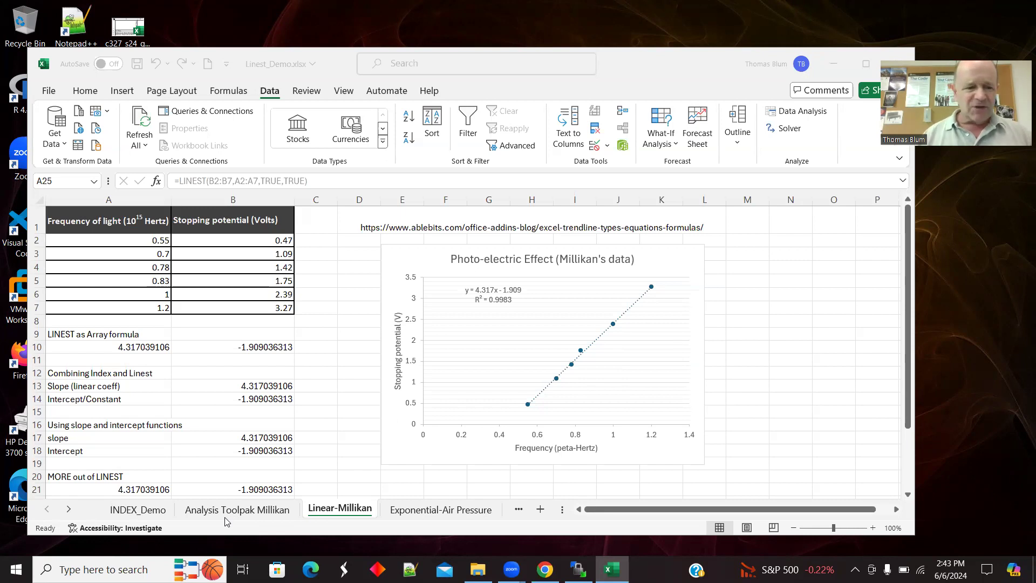
- On the INDEX_Demo sheet, highlight the 5-by-5 label grid F4:J8
{"action": "left_click", "coordinate": [124, 511]}
{"action": "left_click", "coordinate": [124, 511]}
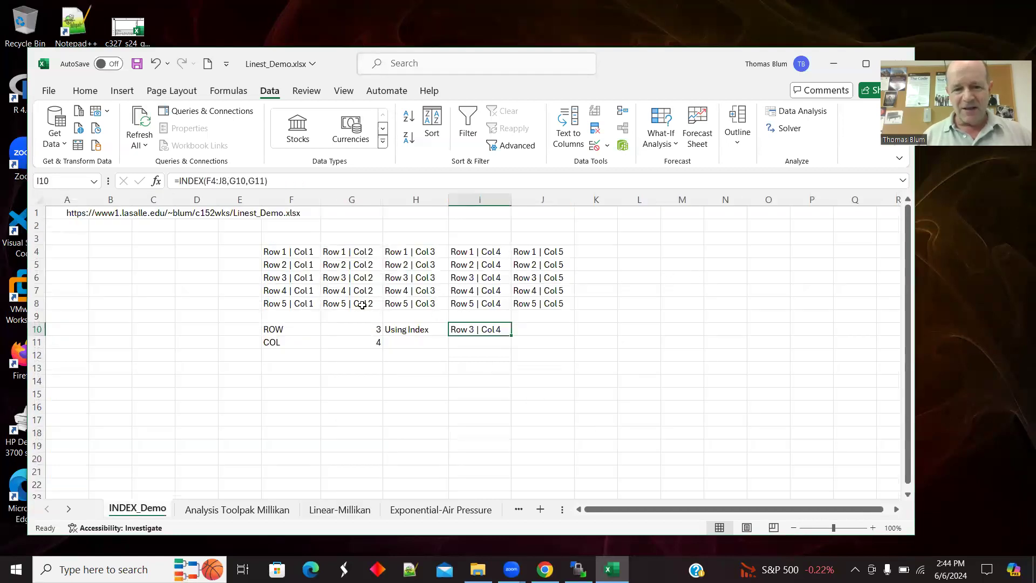
{"action": "left_click", "coordinate": [276, 249]}
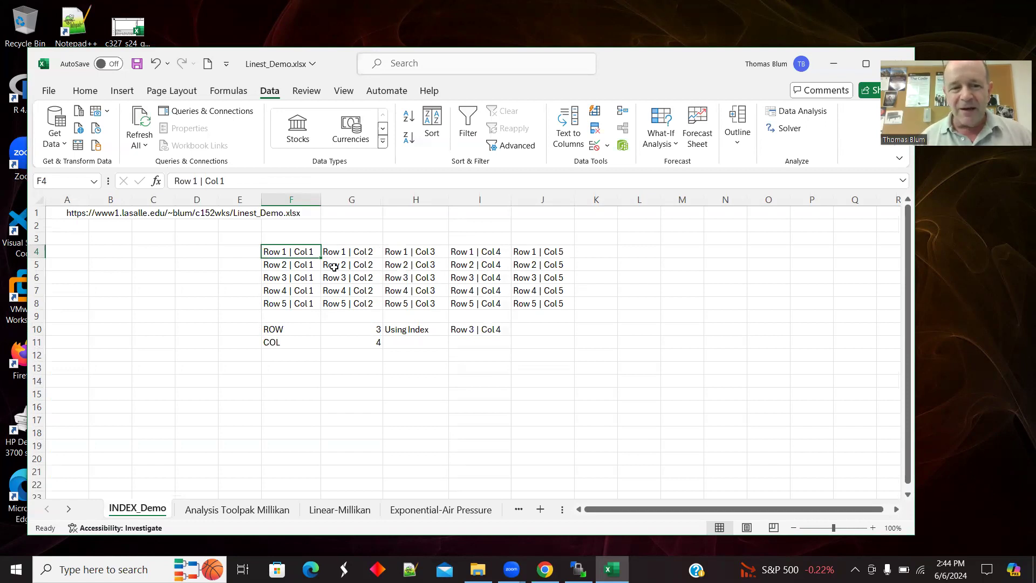
{"action": "left_click_drag", "start_coordinate": [292, 253], "coordinate": [546, 306]}
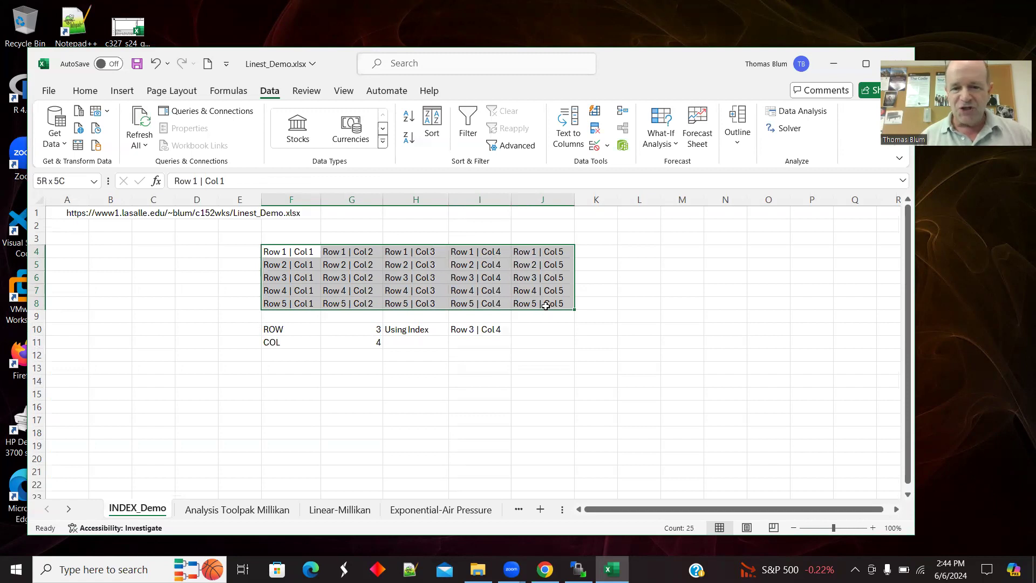
{"action": "left_click_drag", "start_coordinate": [546, 306], "coordinate": [547, 306]}
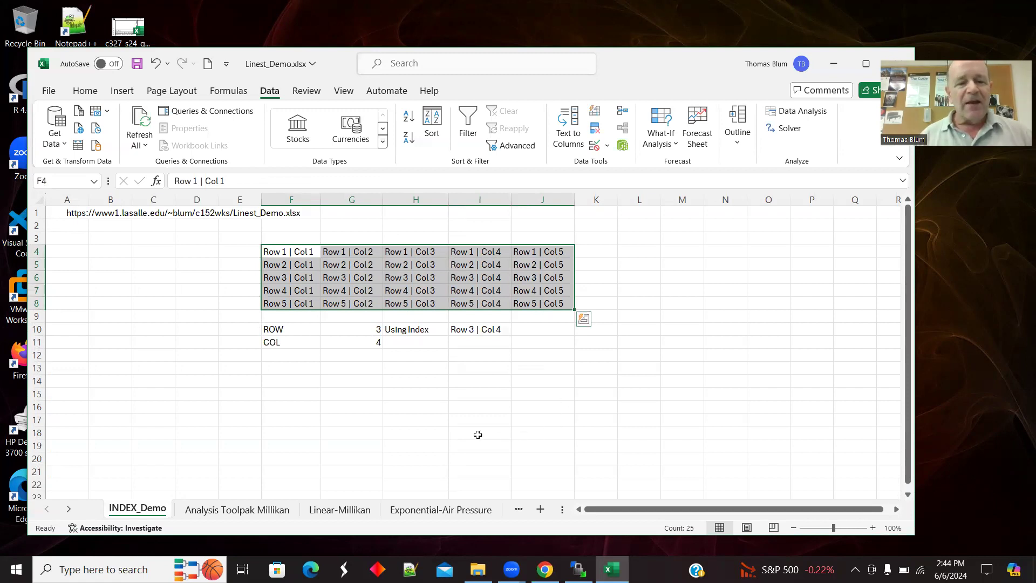
- Enter 2 as the ROW value in G10 and 5 as the COL value in G11
{"action": "left_click", "coordinate": [347, 330]}
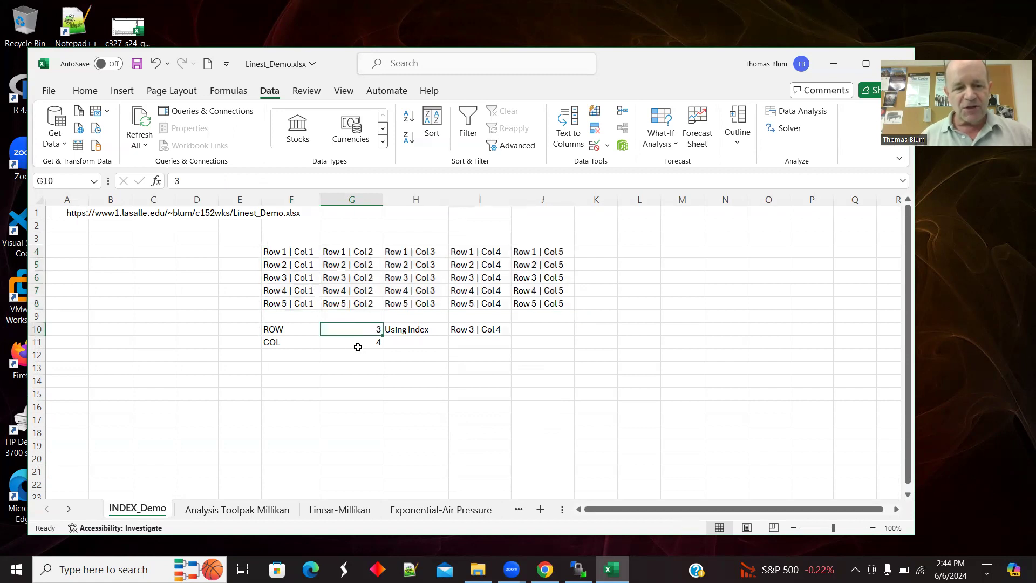
{"action": "left_click", "coordinate": [352, 341]}
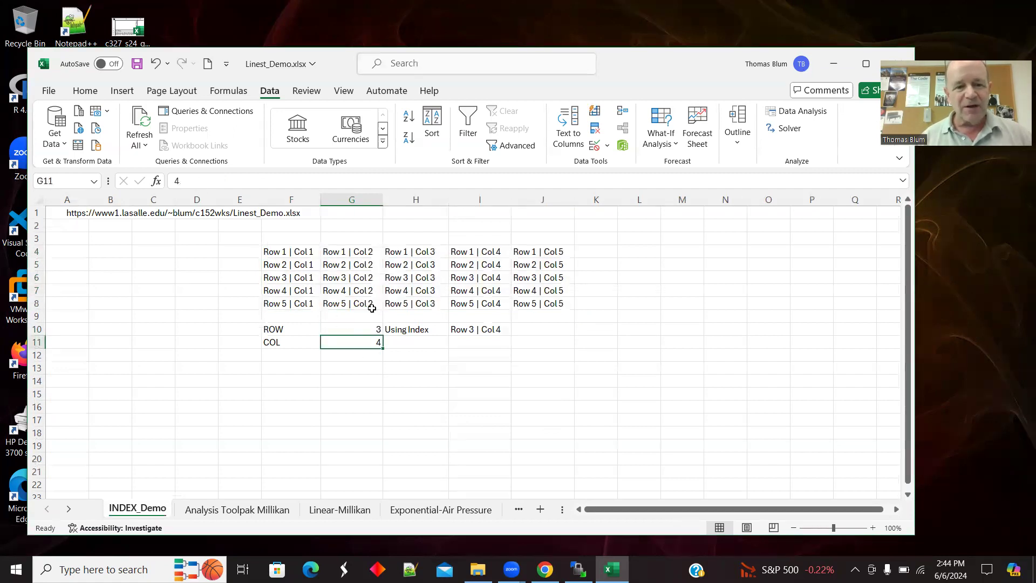
{"action": "left_click", "coordinate": [352, 329]}
{"action": "left_click", "coordinate": [363, 344]}
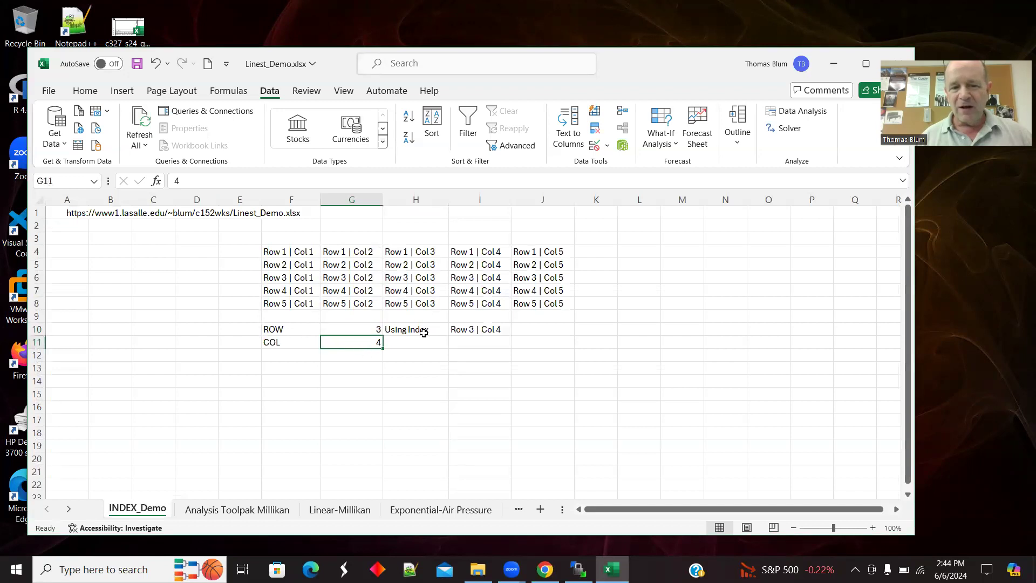
{"action": "left_click", "coordinate": [358, 329]}
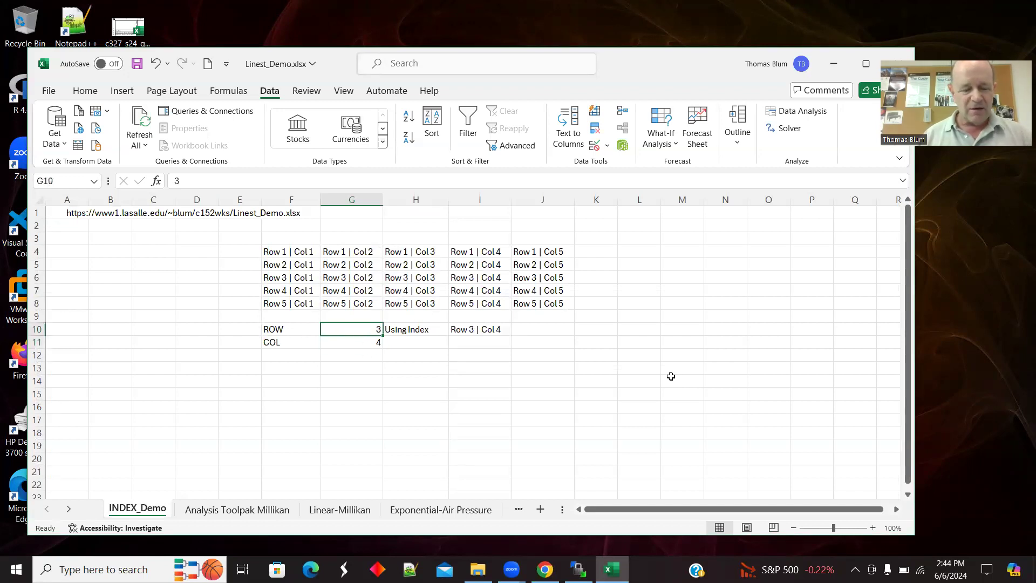
{"action": "type", "text": "2"}
{"action": "key", "text": "Return"}
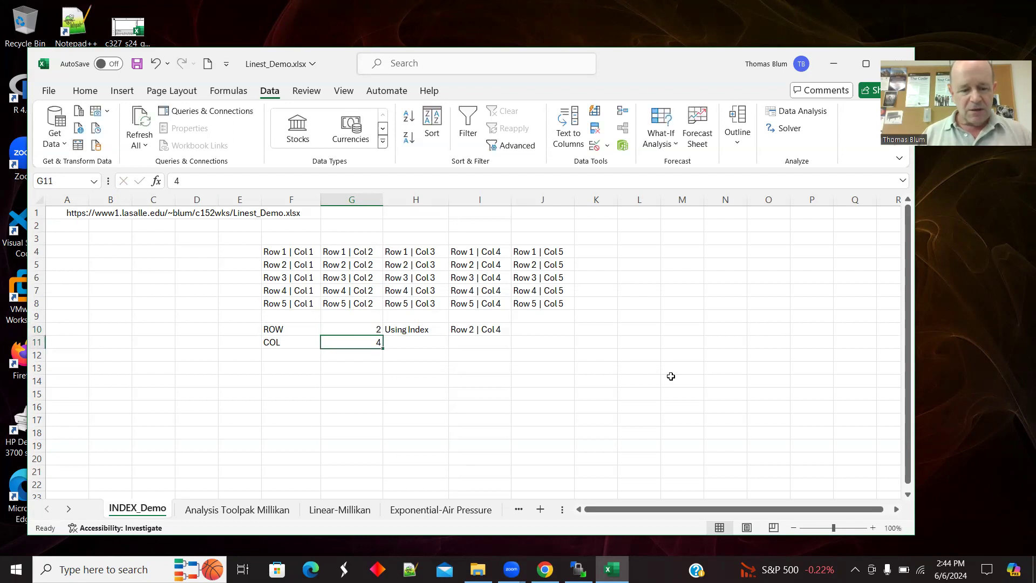
{"action": "type", "text": "5"}
{"action": "key", "text": "Tab"}
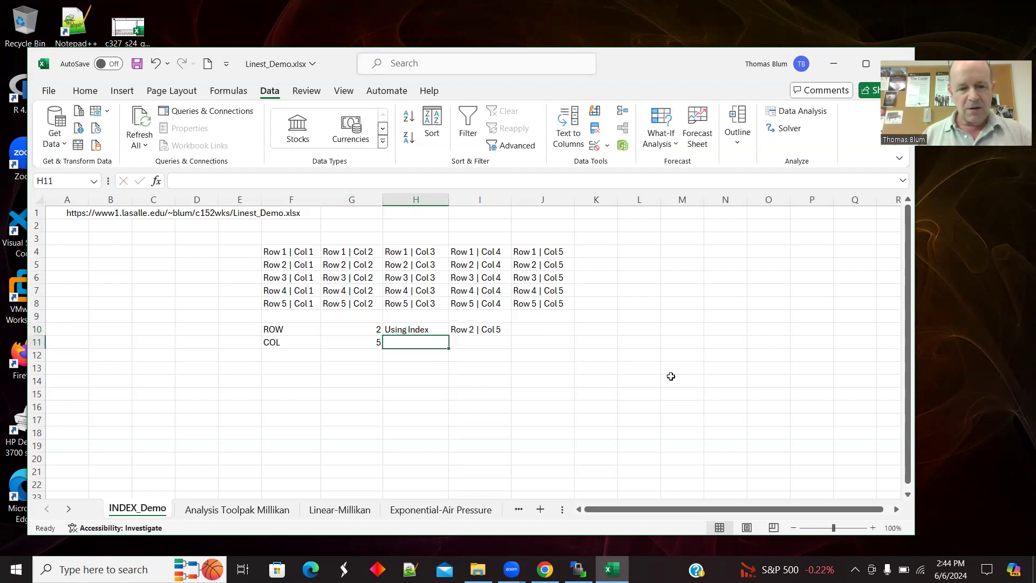
- Check that the INDEX formula in I10 now returns 'Row 2 | Col 5'
{"action": "left_click", "coordinate": [373, 332]}
{"action": "left_click", "coordinate": [370, 341]}
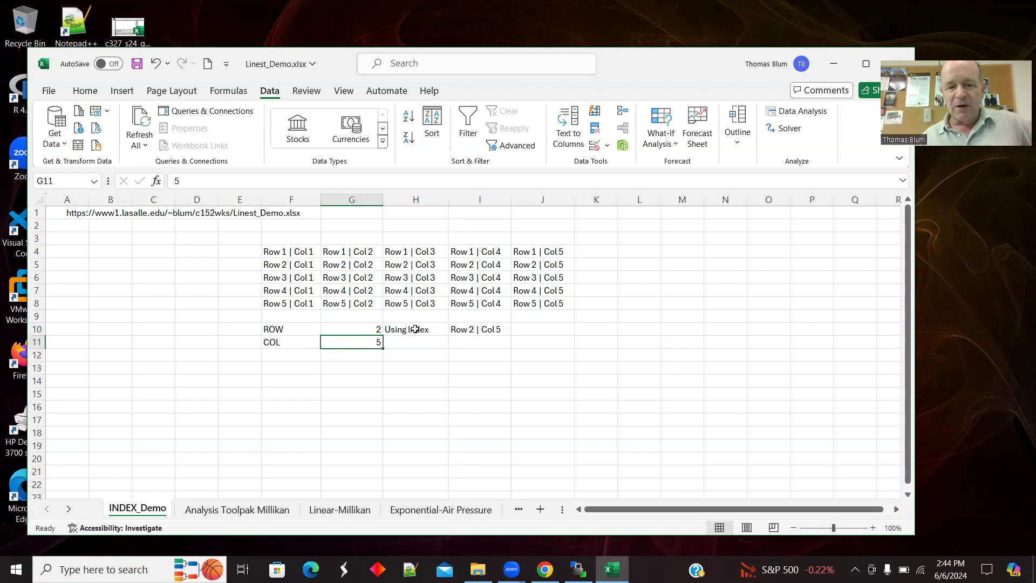
{"action": "left_click", "coordinate": [415, 330]}
{"action": "left_click", "coordinate": [482, 331]}
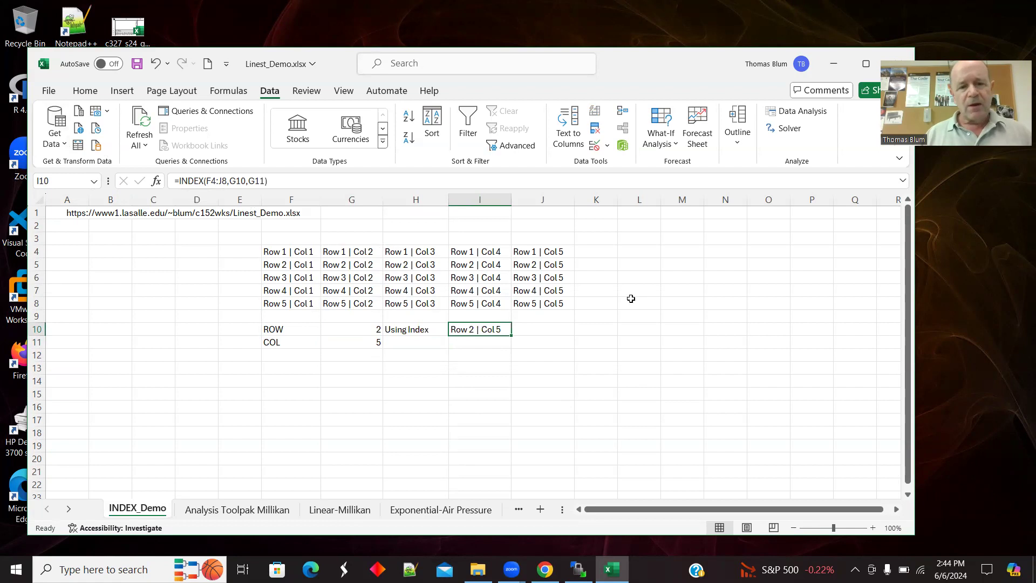
- Return to the Linear-Millikan sheet and inspect the LINEST array formula in A10
{"action": "left_click", "coordinate": [348, 512]}
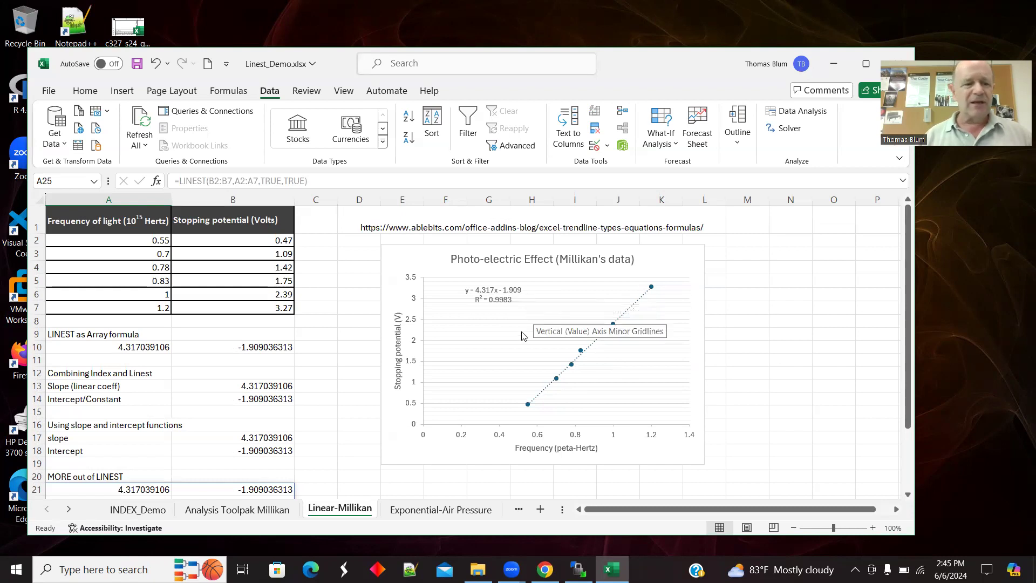
{"action": "left_click", "coordinate": [73, 347]}
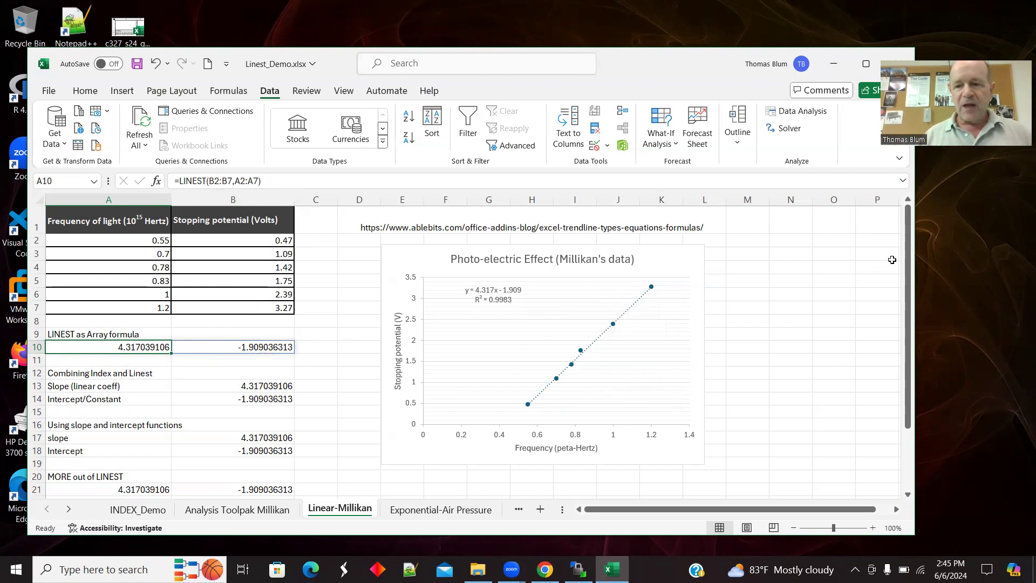
{"action": "left_click_drag", "start_coordinate": [906, 262], "coordinate": [907, 306]}
{"action": "left_click", "coordinate": [246, 333]}
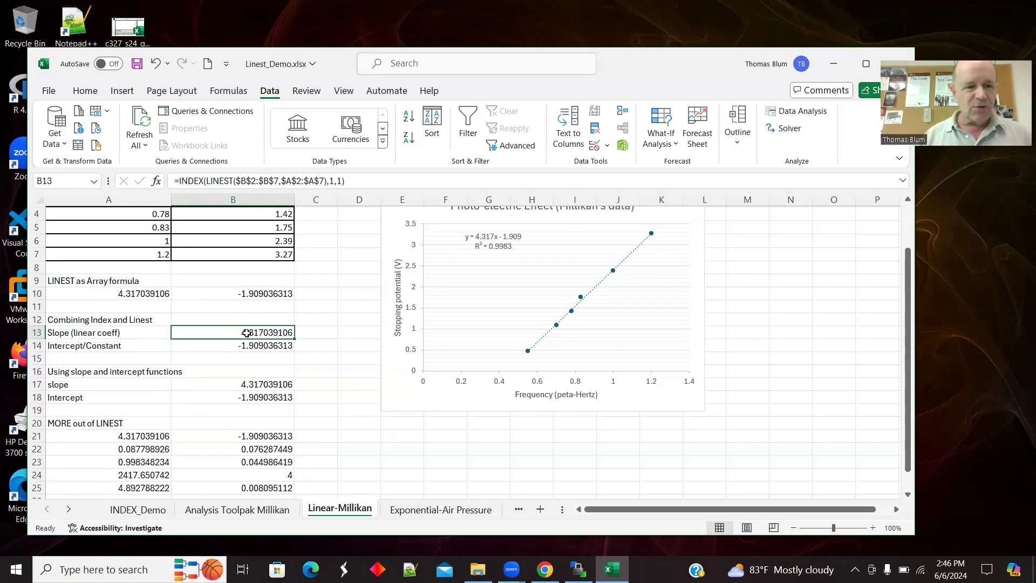
{"action": "left_click", "coordinate": [126, 293]}
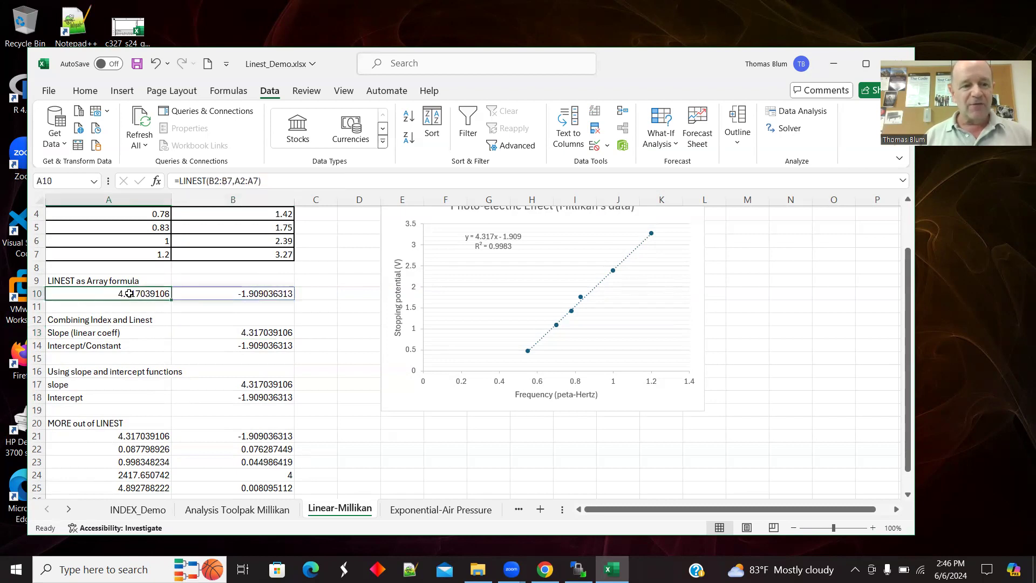
{"action": "left_click", "coordinate": [254, 290]}
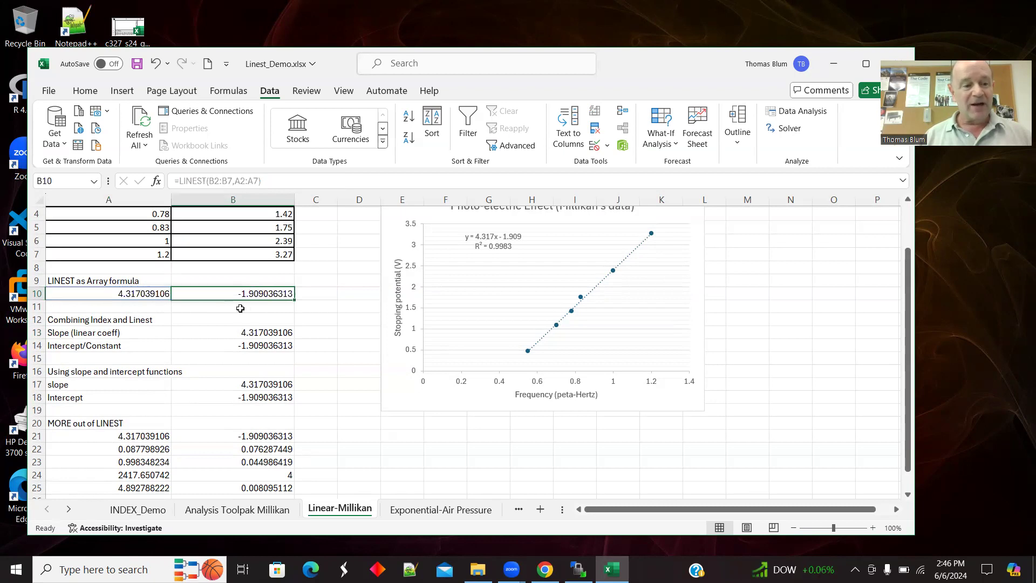
{"action": "left_click", "coordinate": [256, 333]}
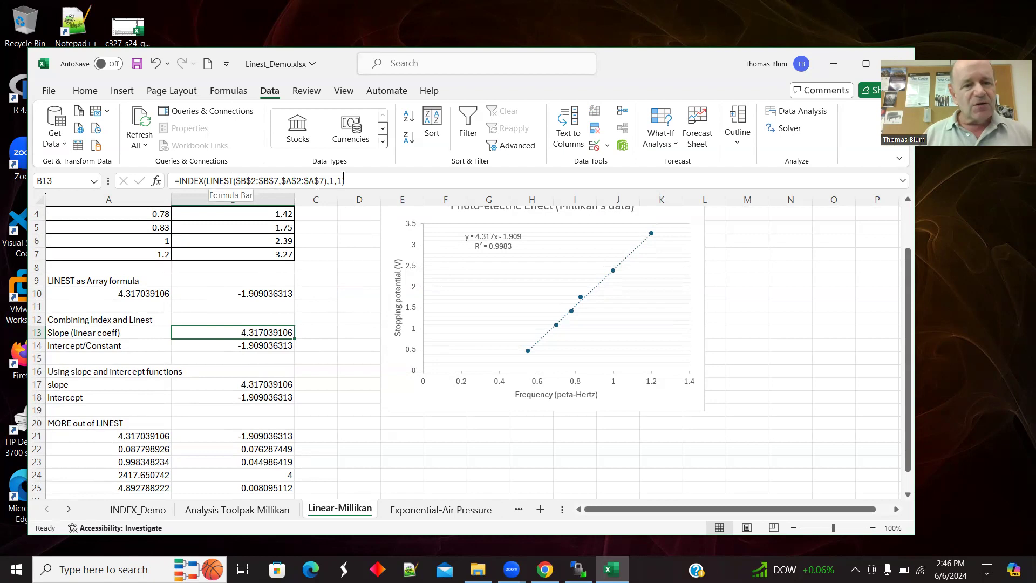
{"action": "key", "text": "F2"}
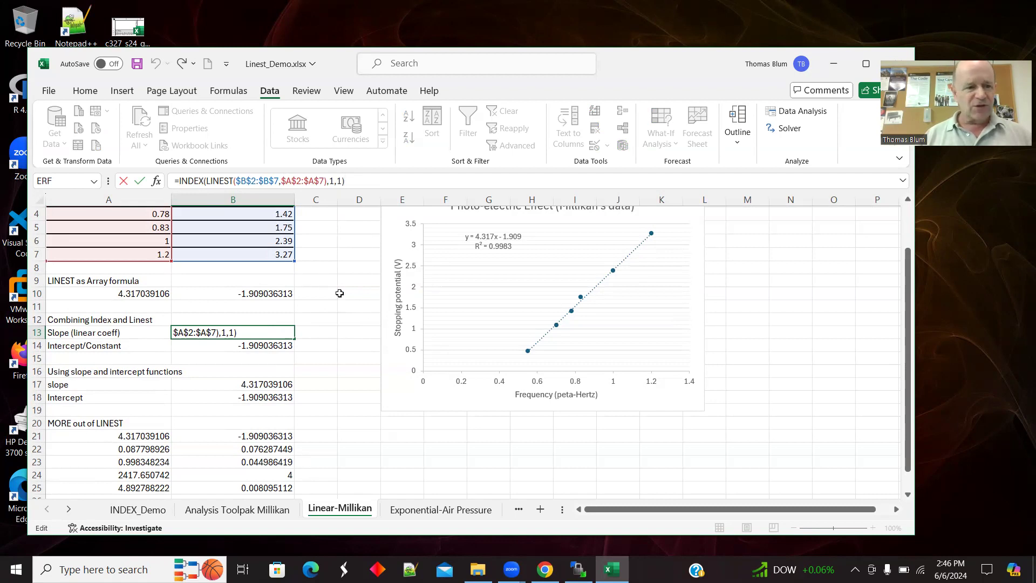
{"action": "key", "text": "Tab"}
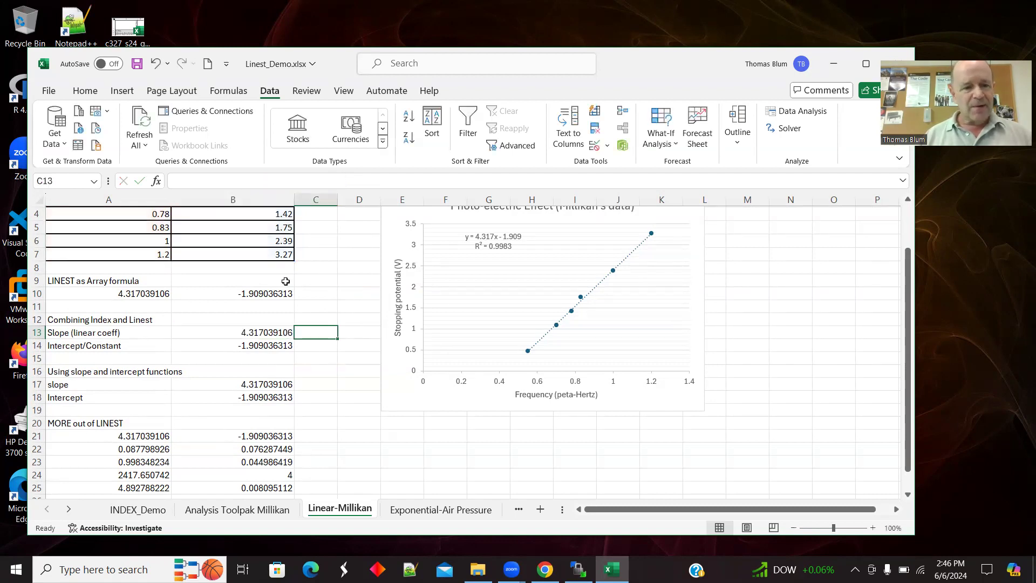
{"action": "left_click", "coordinate": [249, 346]}
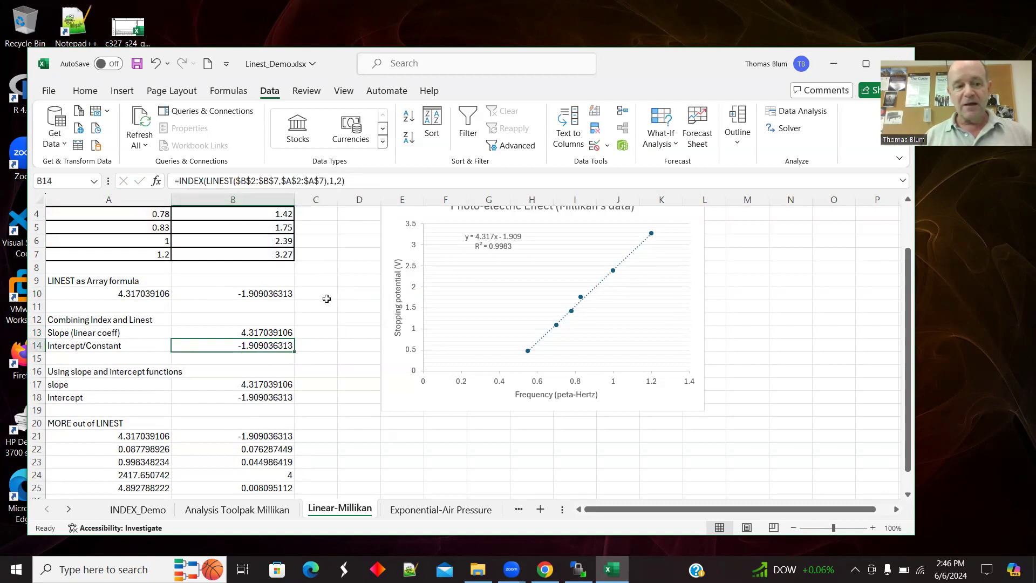
{"action": "left_click", "coordinate": [332, 367]}
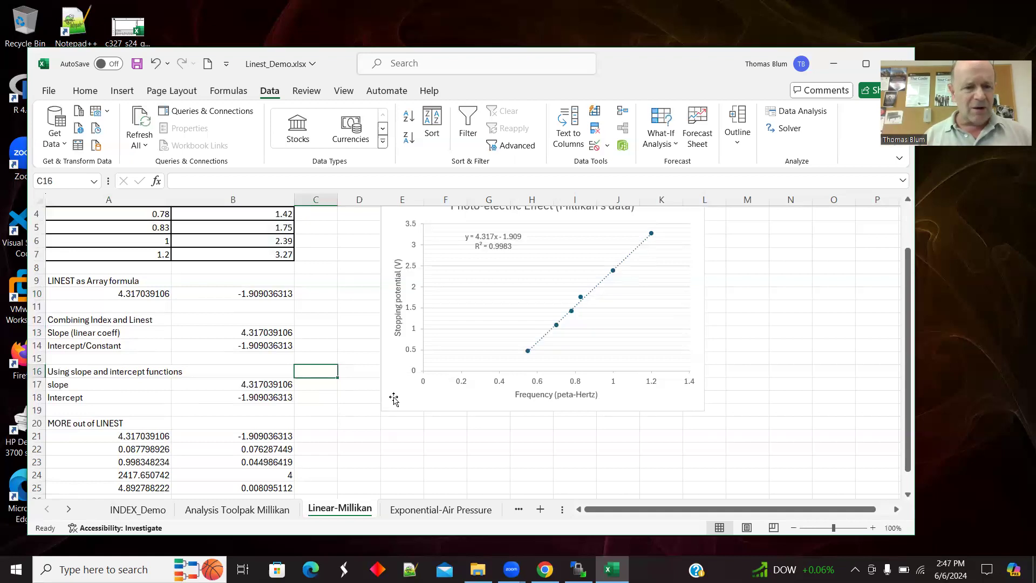
{"action": "left_click", "coordinate": [265, 383]}
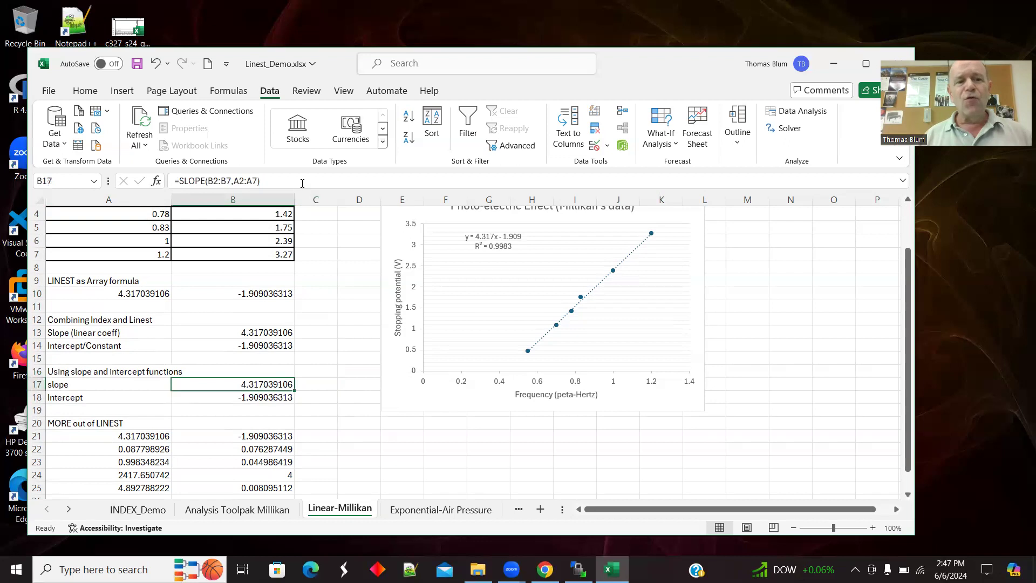
{"action": "left_click", "coordinate": [242, 398]}
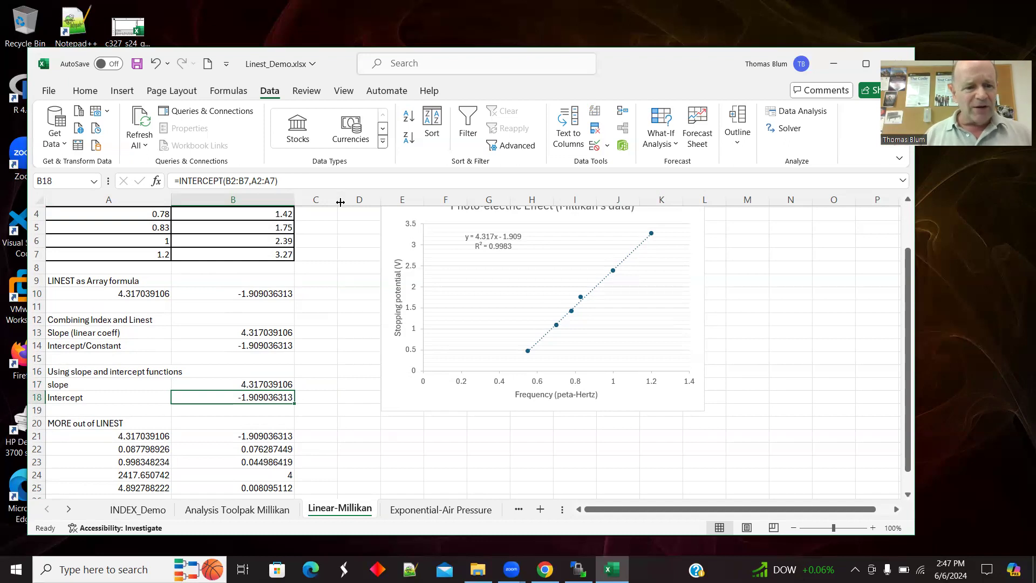
{"action": "left_click", "coordinate": [239, 382]}
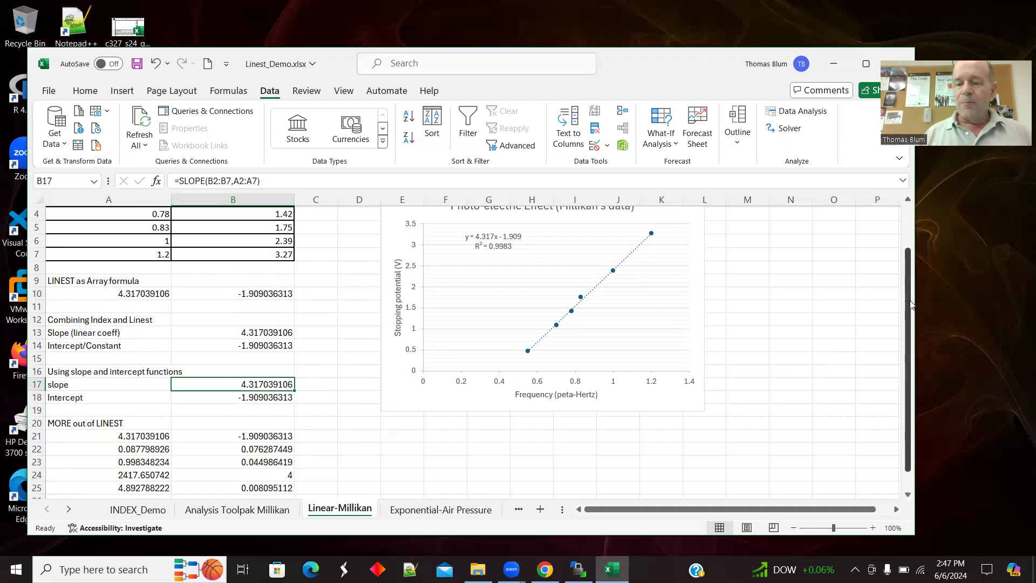
{"action": "left_click_drag", "start_coordinate": [908, 306], "coordinate": [914, 285]}
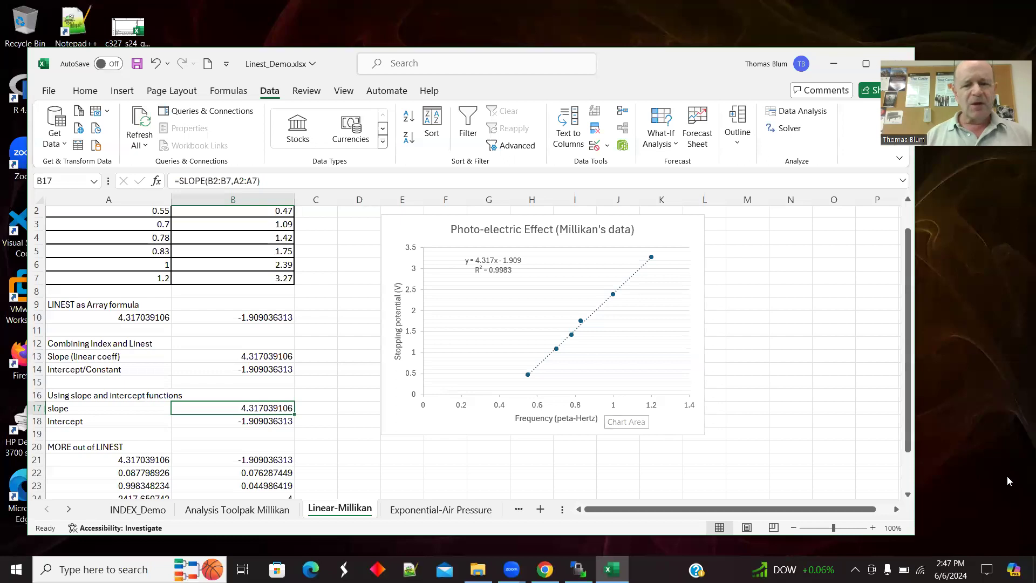
{"action": "scroll", "coordinate": [906, 402], "scroll_direction": "down", "scroll_amount": 1}
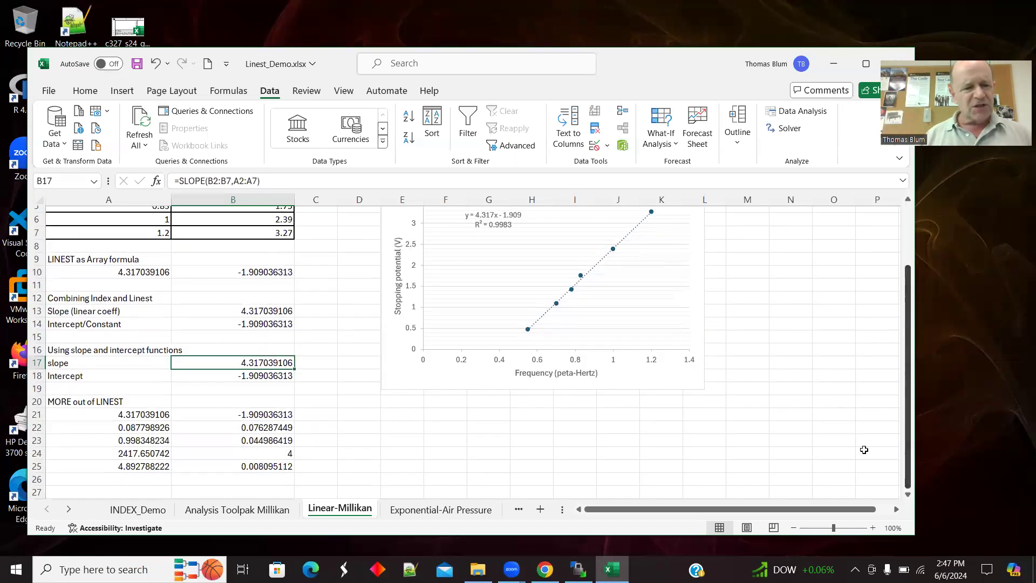
{"action": "left_click", "coordinate": [111, 414]}
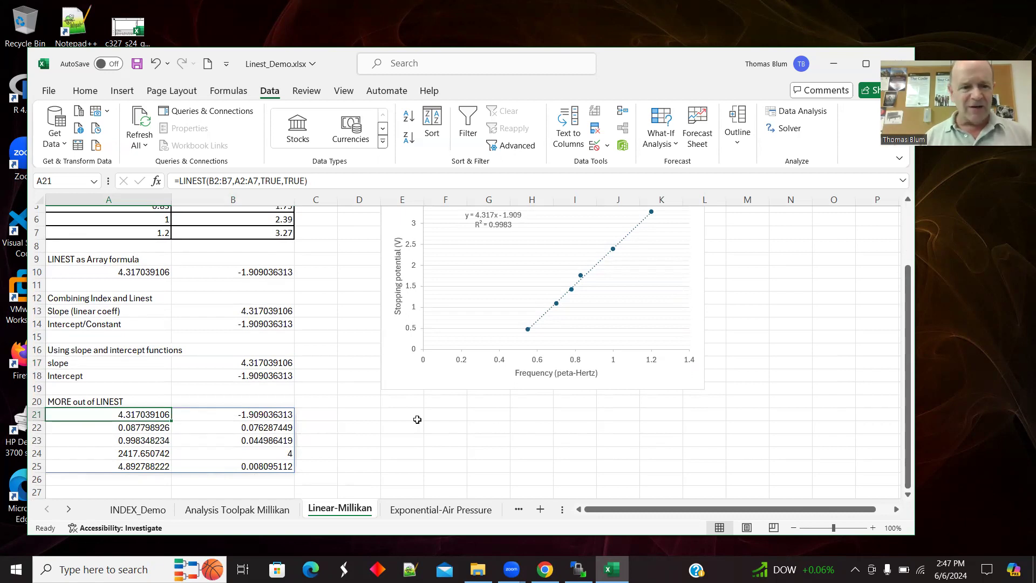
{"action": "left_click", "coordinate": [392, 414]}
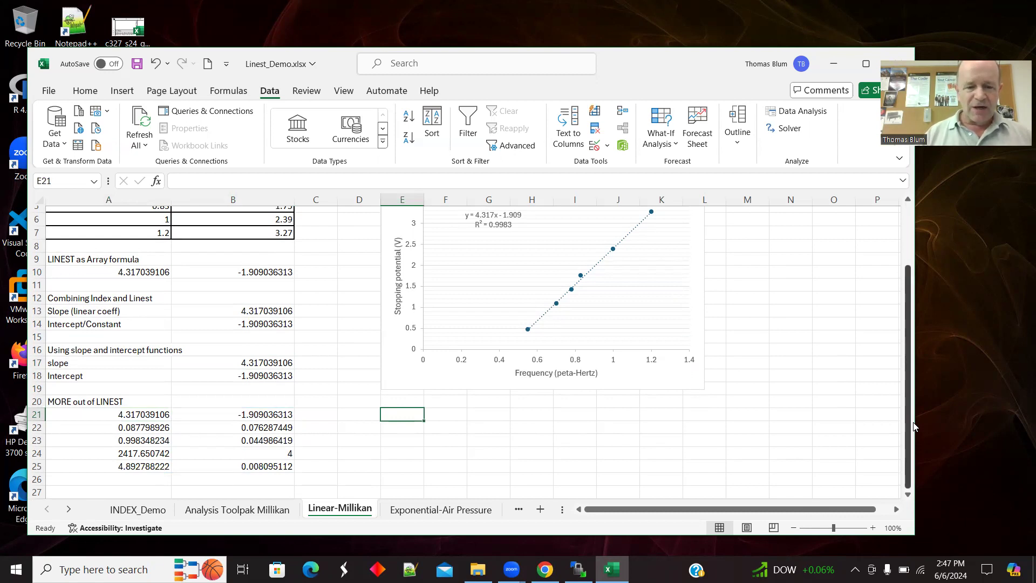
{"action": "type", "text": "="}
{"action": "key", "text": "BackSpace"}
- Move the photo-electric chart right toward columns K–P to free space
{"action": "left_click_drag", "start_coordinate": [915, 374], "coordinate": [914, 314]}
{"action": "left_click", "coordinate": [422, 252]}
{"action": "left_click_drag", "start_coordinate": [422, 252], "coordinate": [688, 264]}
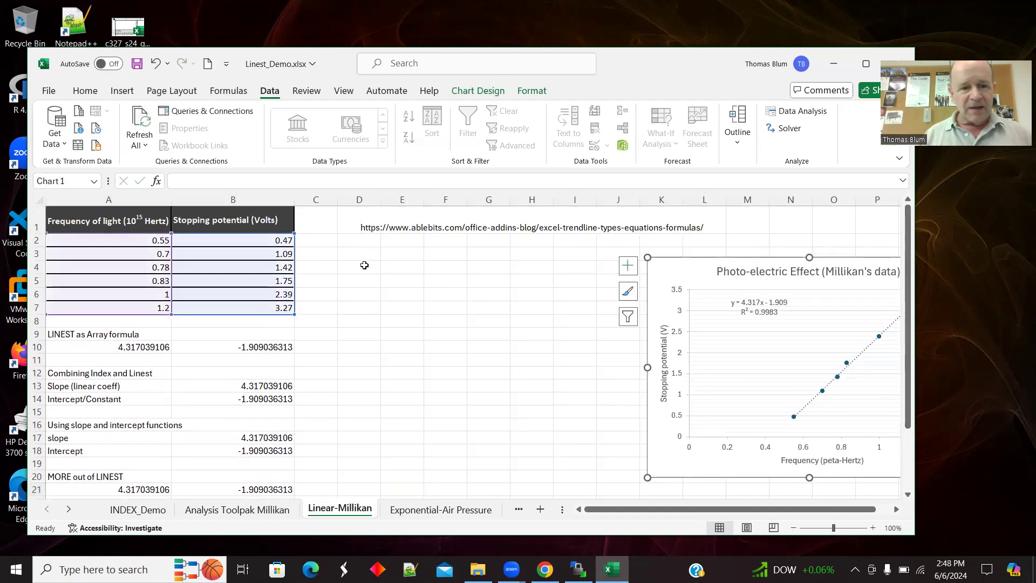
- Enter =LINEST(B2:B7,A2:A7,TRUE,TRUE) in D4 to fill the full statistics block D4:E8
{"action": "left_click", "coordinate": [364, 265]}
{"action": "type", "text": "="}
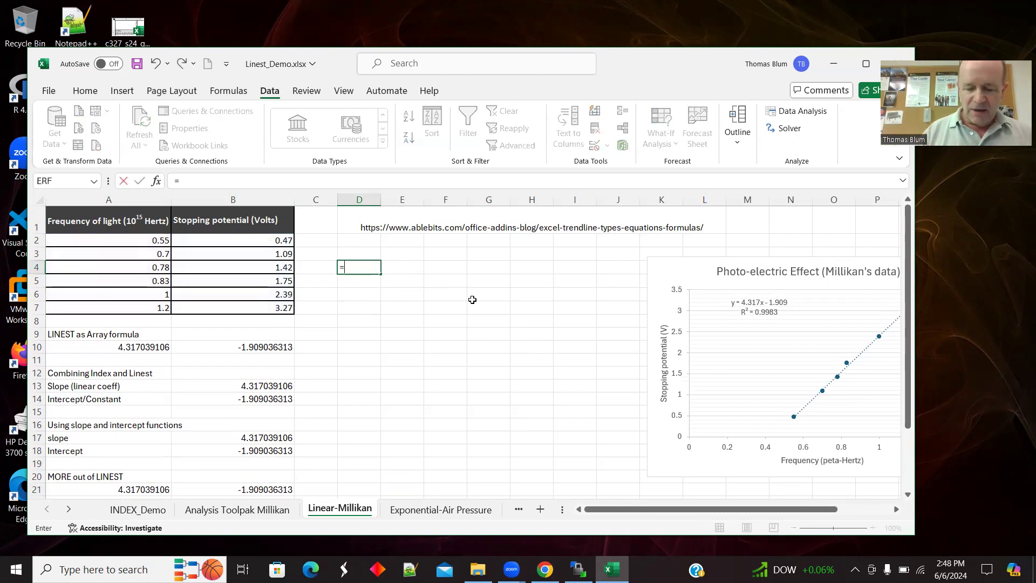
{"action": "type", "text": "LINEST"}
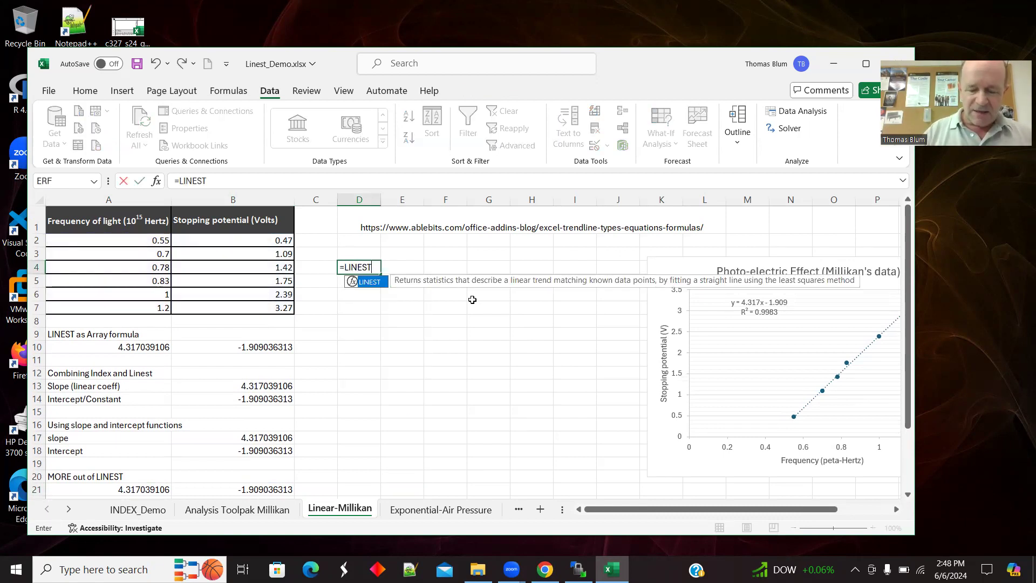
{"action": "type", "text": "("}
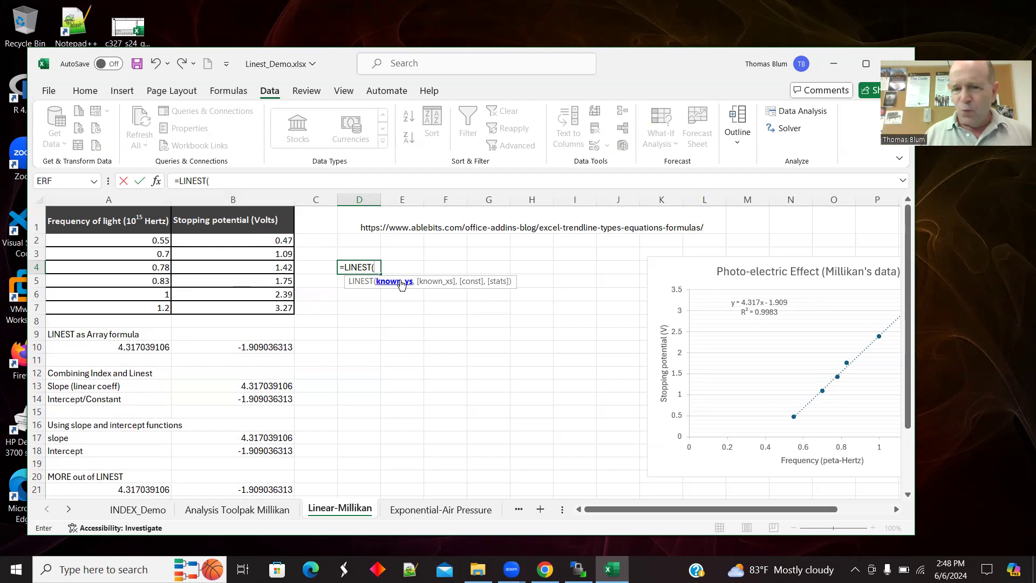
{"action": "left_click_drag", "start_coordinate": [250, 237], "coordinate": [257, 307]}
{"action": "type", "text": ","}
{"action": "left_click_drag", "start_coordinate": [133, 240], "coordinate": [143, 303]}
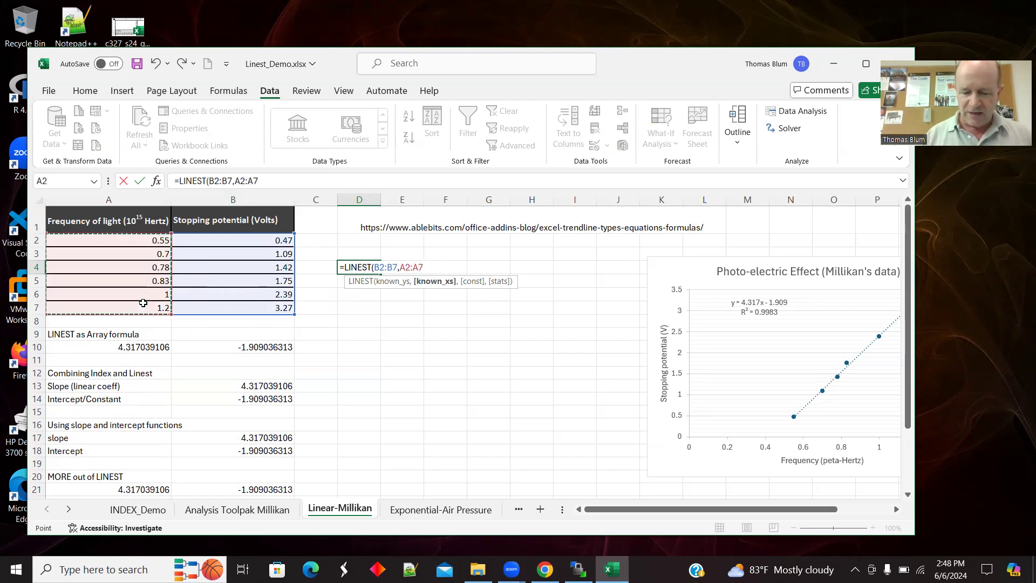
{"action": "type", "text": ","}
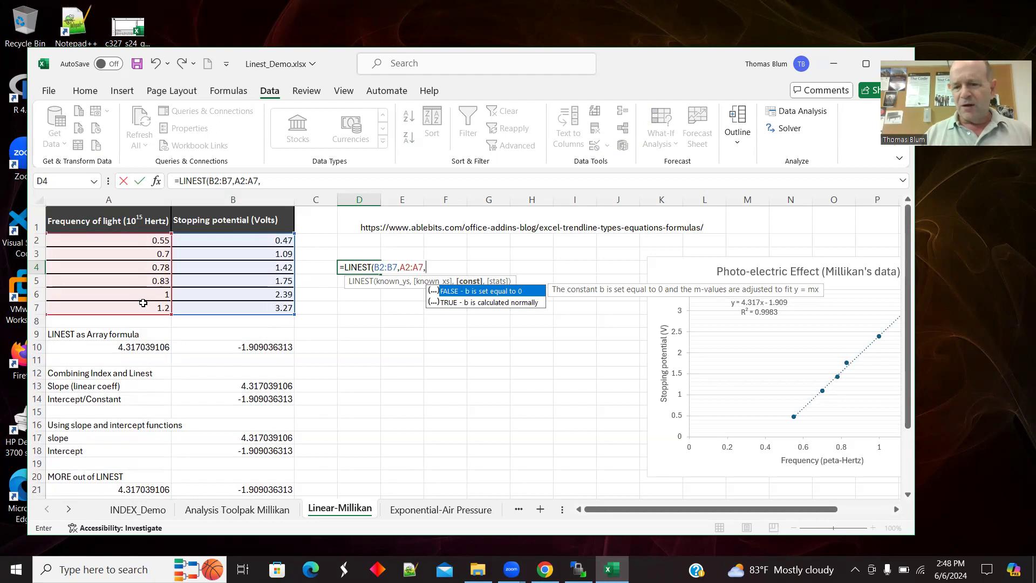
{"action": "type", "text": "TRUE,"}
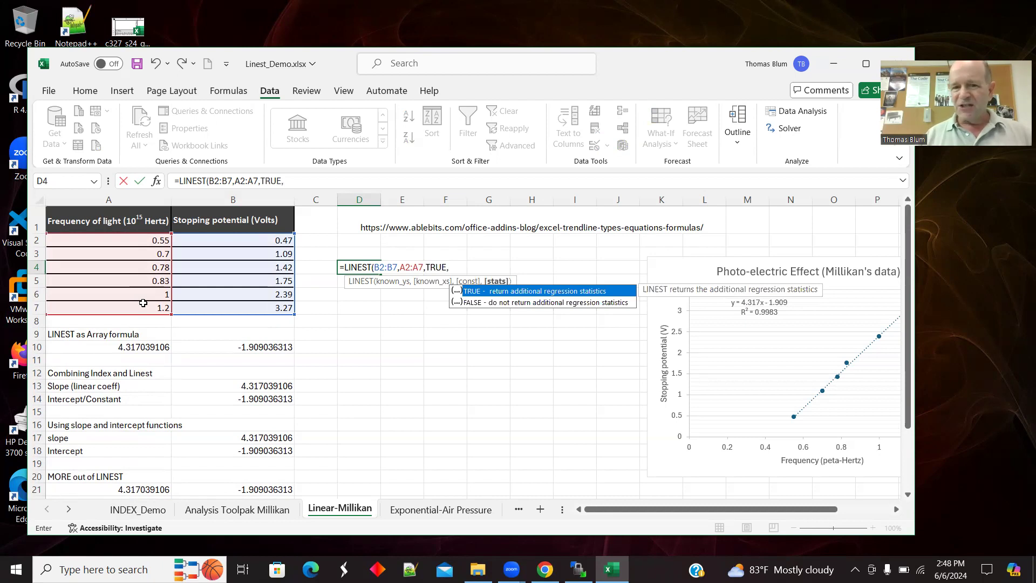
{"action": "type", "text": "TRU"}
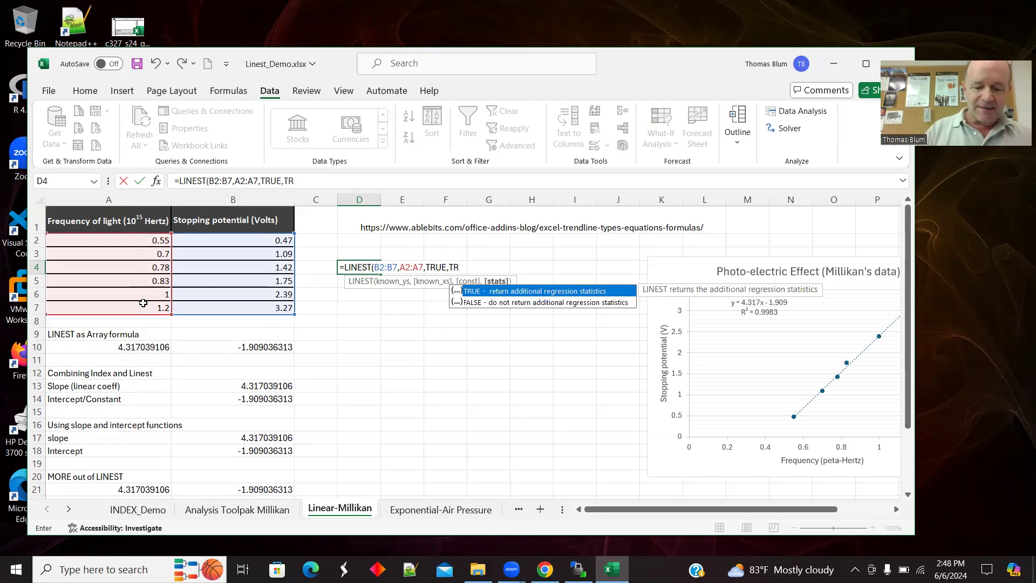
{"action": "type", "text": "E)"}
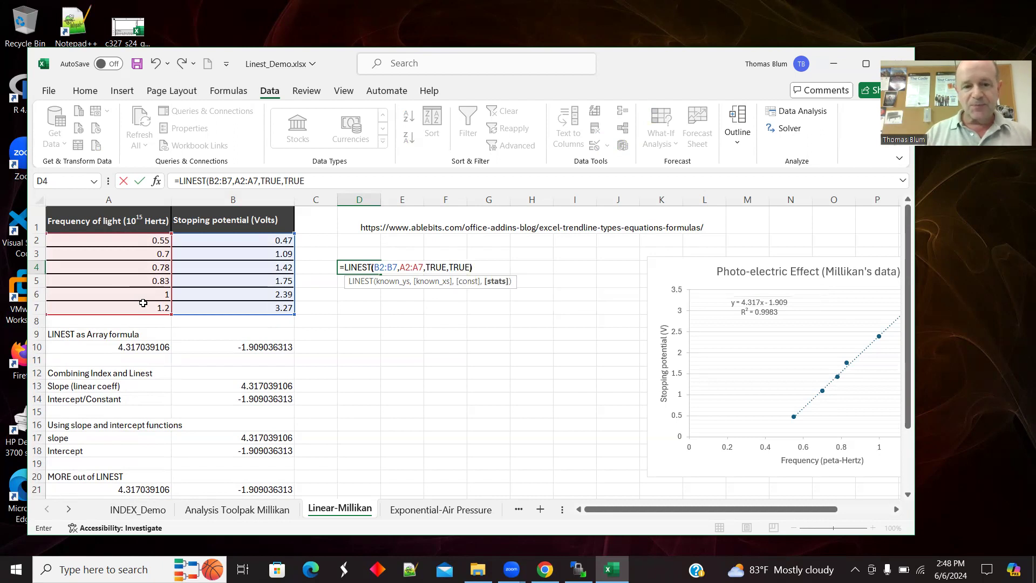
{"action": "key", "text": "Tab"}
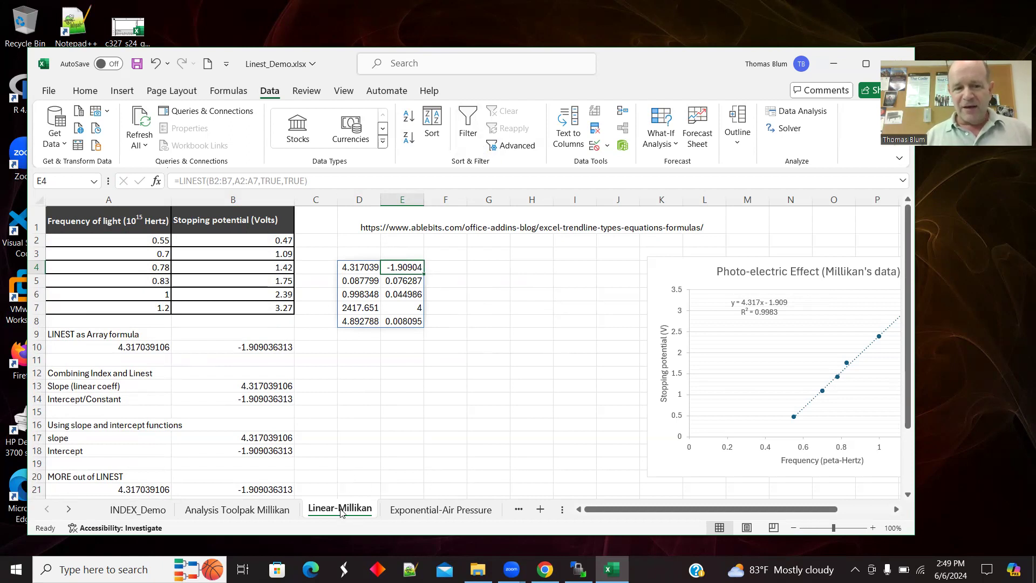
- On Linear-Millikan, point out the LINEST slope, intercept and slope standard error in D4, E4, D5
{"action": "left_click", "coordinate": [251, 510]}
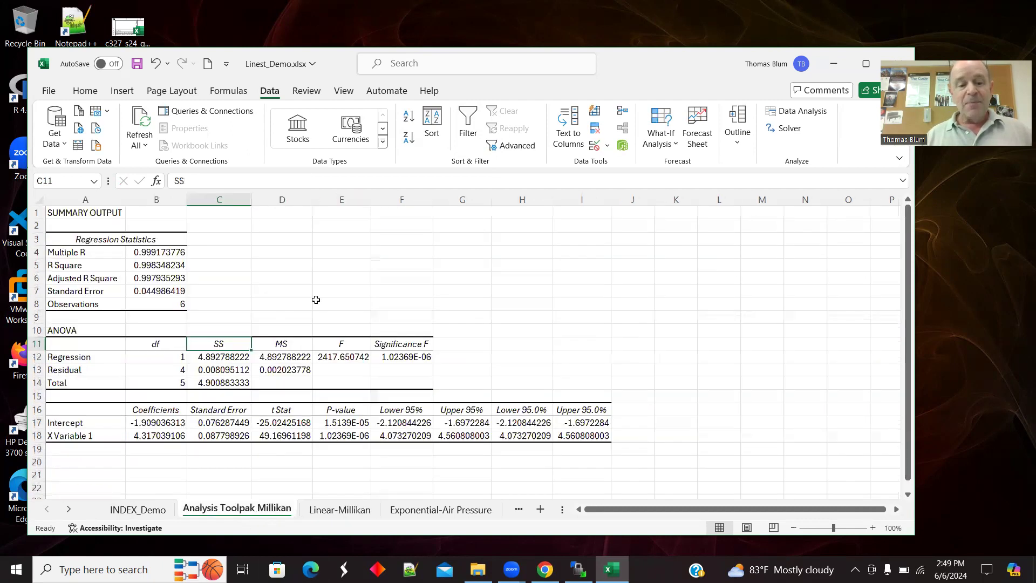
{"action": "left_click", "coordinate": [340, 512]}
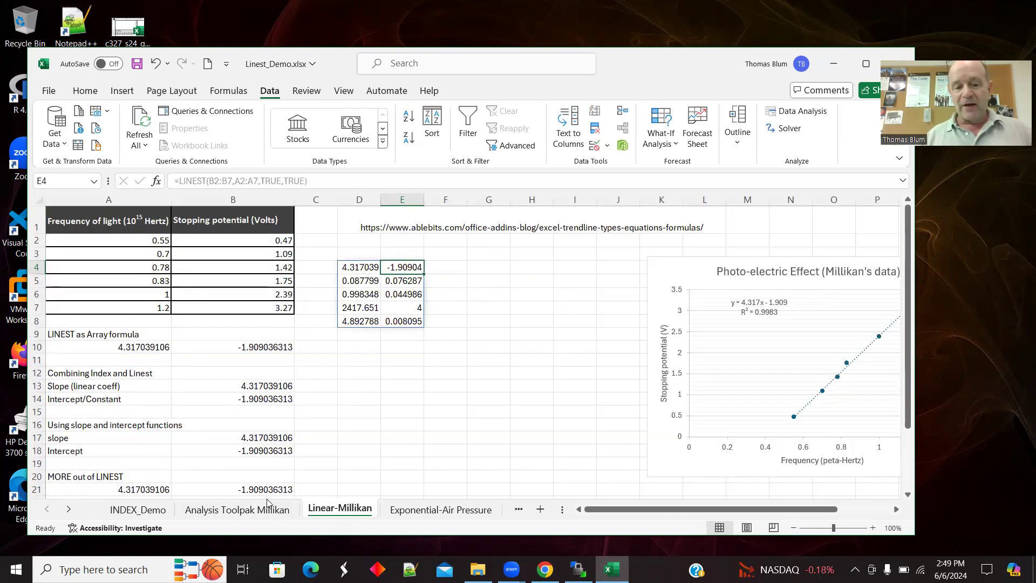
{"action": "left_click", "coordinate": [348, 265]}
{"action": "left_click", "coordinate": [394, 264]}
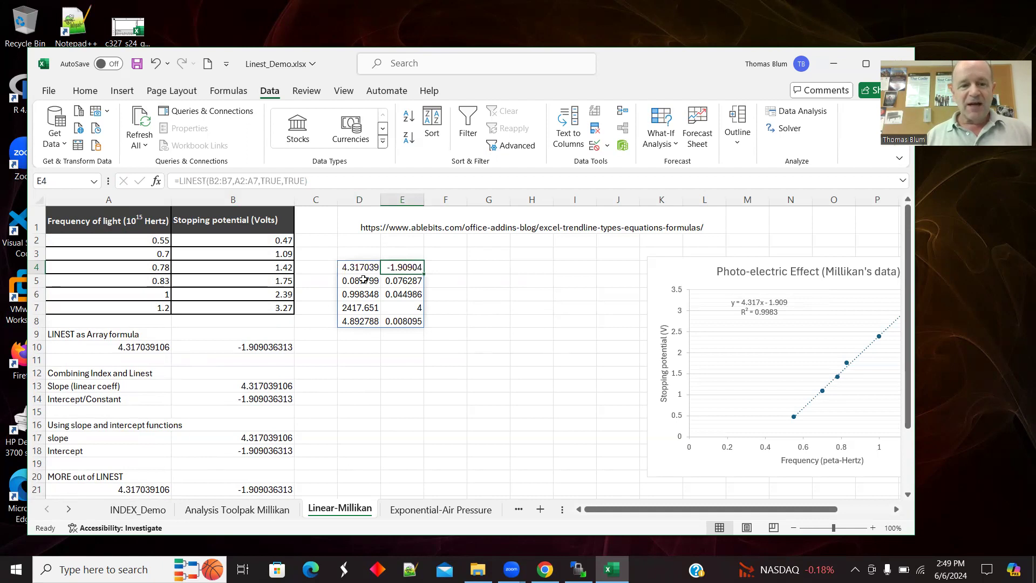
{"action": "left_click", "coordinate": [364, 279]}
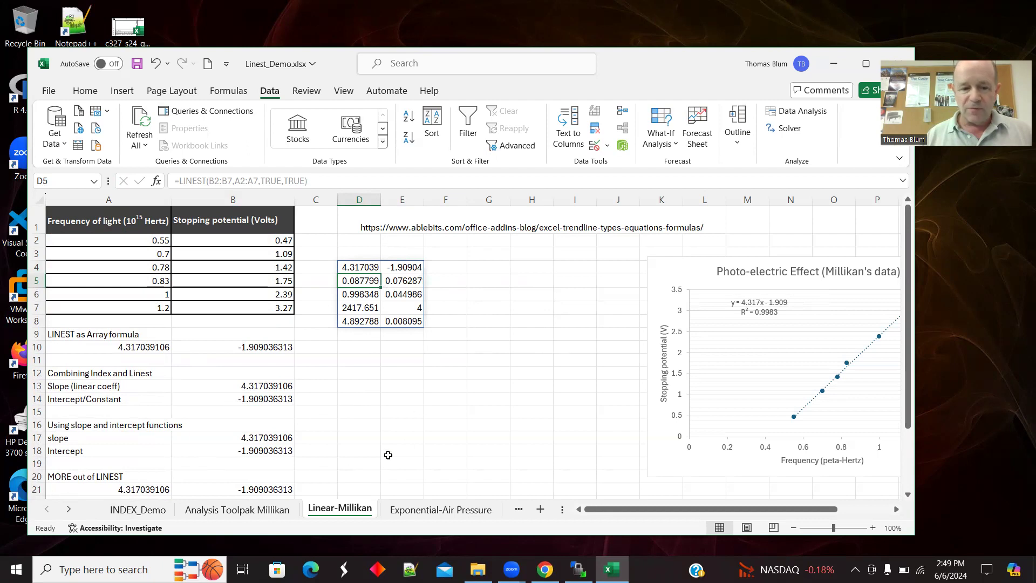
- On the Analysis Toolpak Millikan sheet, highlight the coefficients B17:B18 and their standard errors C17:C18
{"action": "left_click", "coordinate": [237, 509]}
{"action": "left_click", "coordinate": [234, 425]}
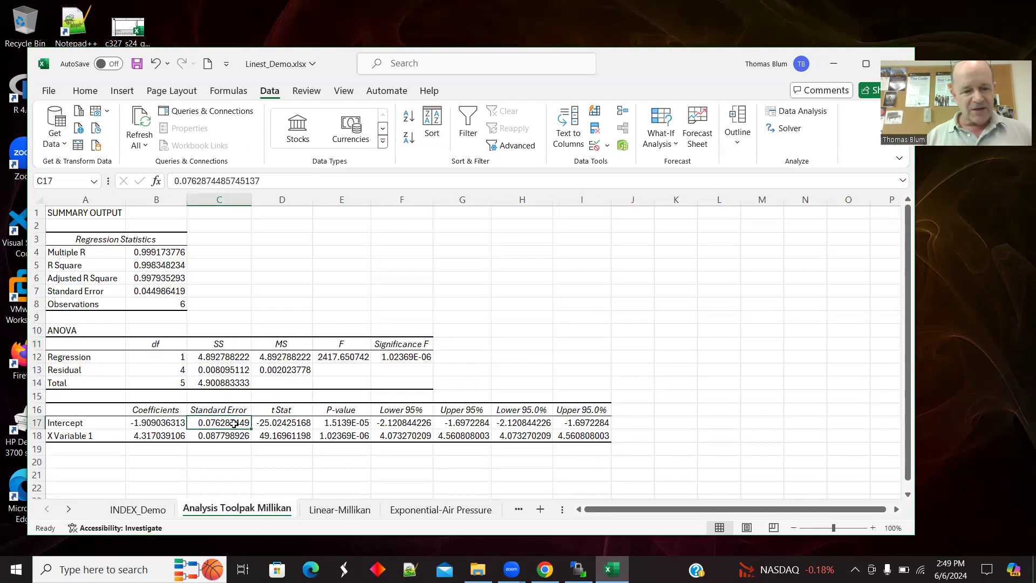
{"action": "left_click_drag", "start_coordinate": [234, 428], "coordinate": [235, 437]}
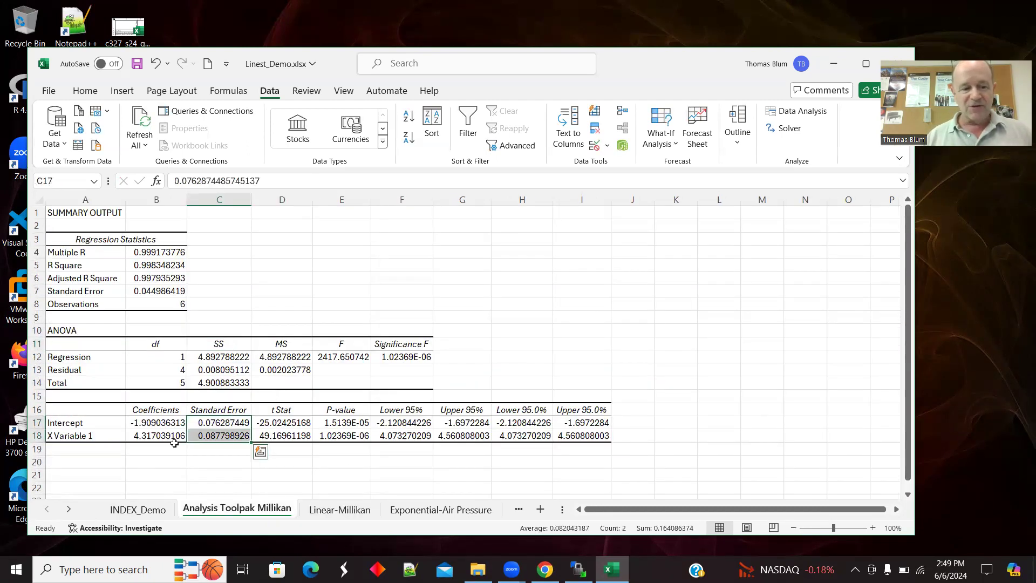
{"action": "left_click_drag", "start_coordinate": [164, 423], "coordinate": [168, 430]}
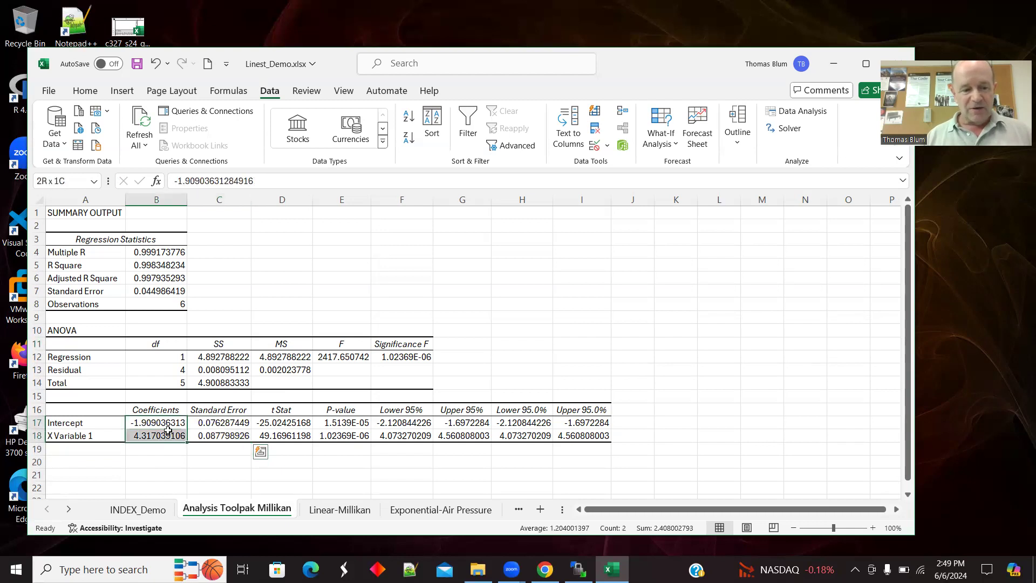
{"action": "left_click", "coordinate": [168, 427]}
{"action": "left_click", "coordinate": [157, 436]}
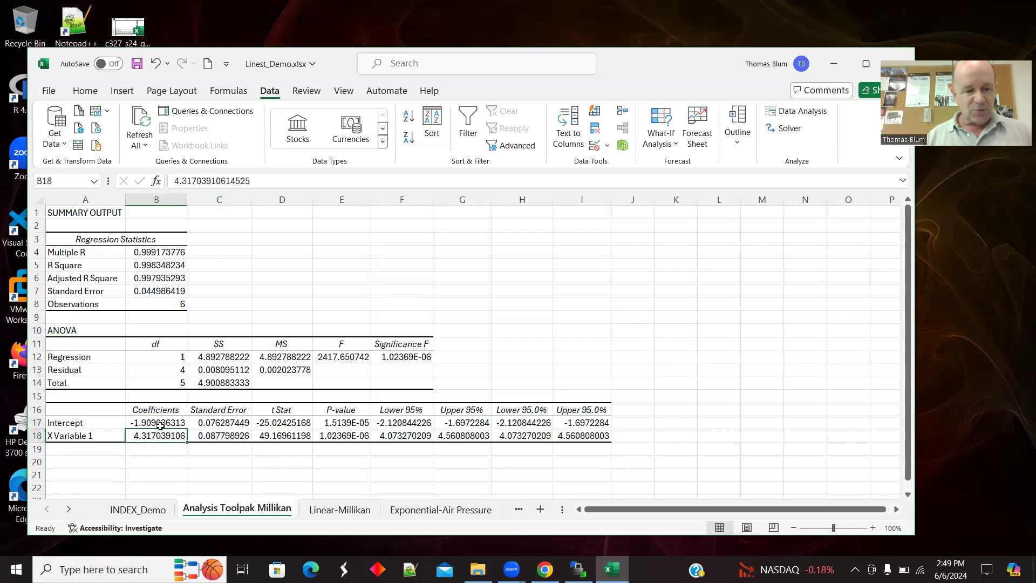
{"action": "left_click", "coordinate": [162, 424]}
{"action": "left_click", "coordinate": [225, 437]}
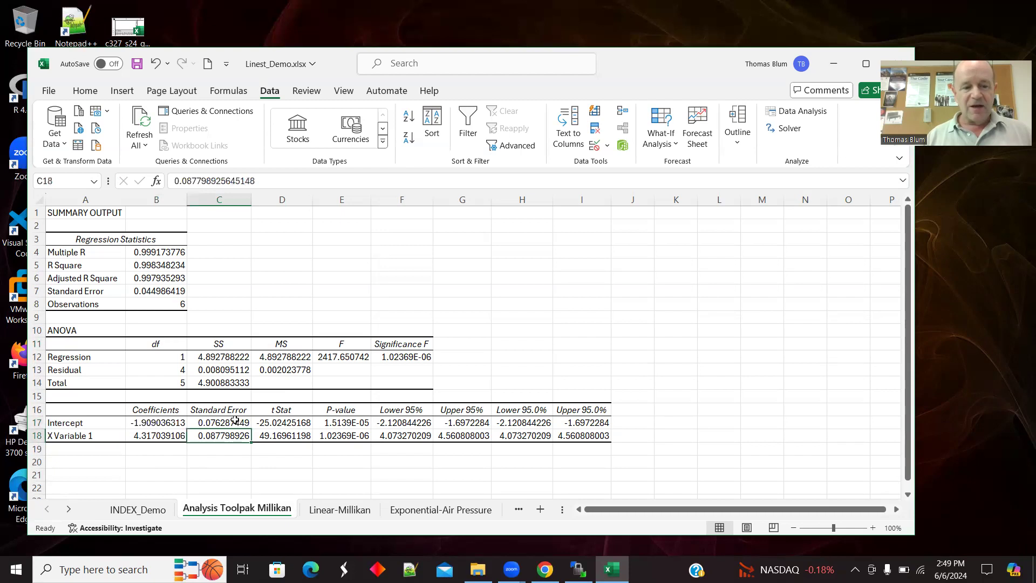
{"action": "left_click", "coordinate": [238, 421]}
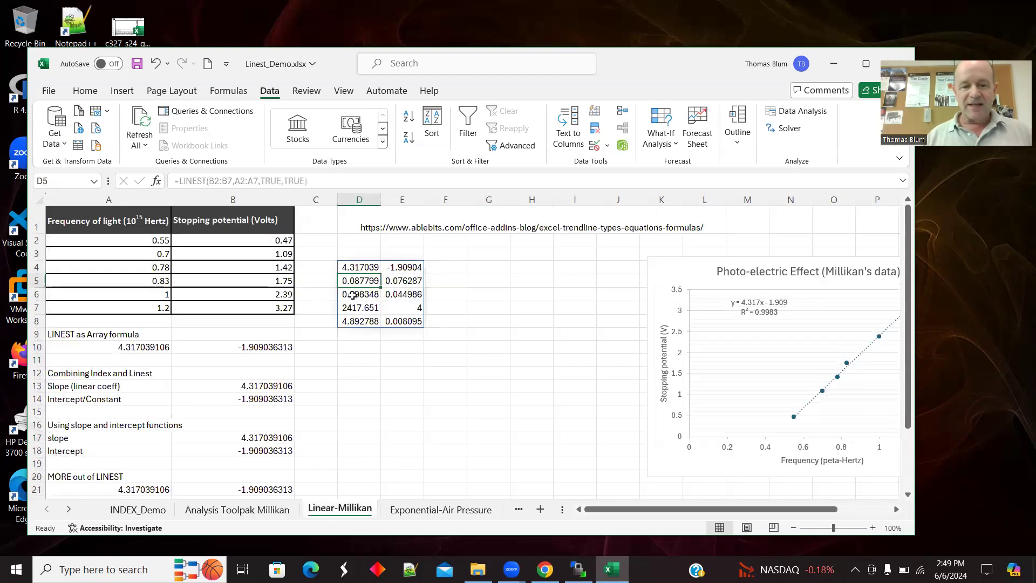
- Compare LINEST's R squared (D6) and standard error (E6) with the Toolpak's R Square and Standard Error
{"action": "left_click", "coordinate": [353, 294]}
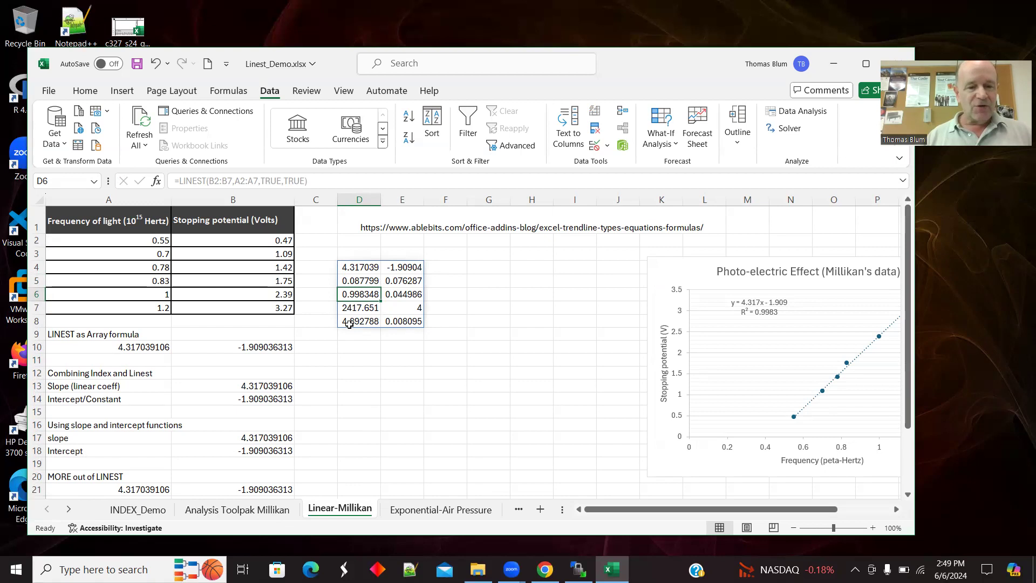
{"action": "left_click", "coordinate": [410, 295]}
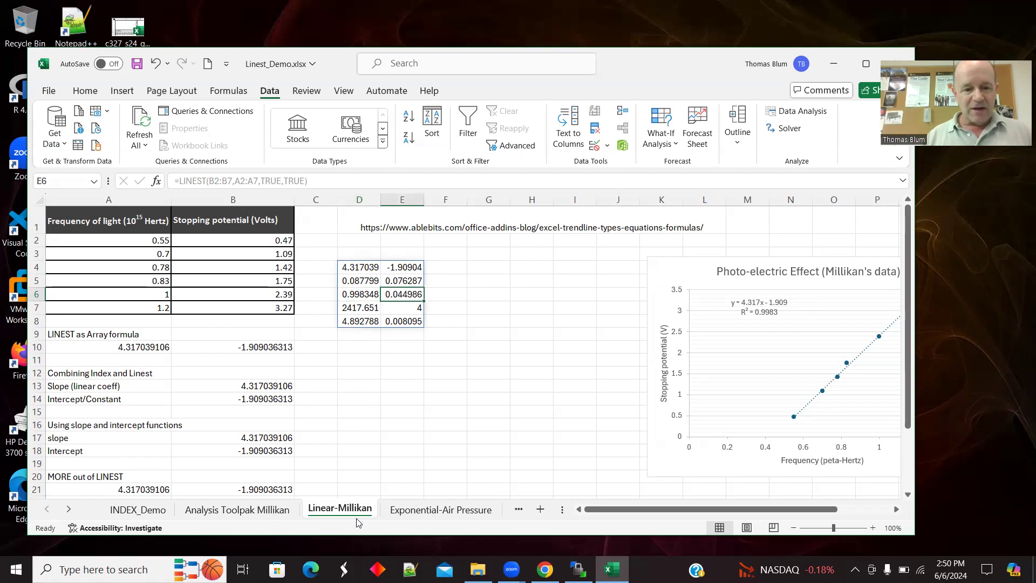
{"action": "left_click", "coordinate": [265, 511]}
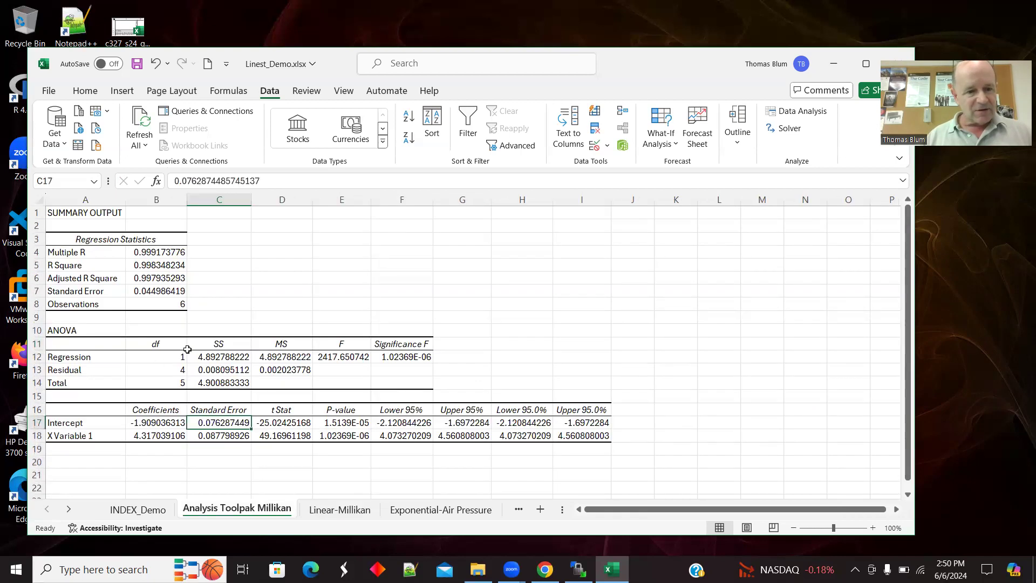
{"action": "left_click_drag", "start_coordinate": [90, 291], "coordinate": [184, 297]}
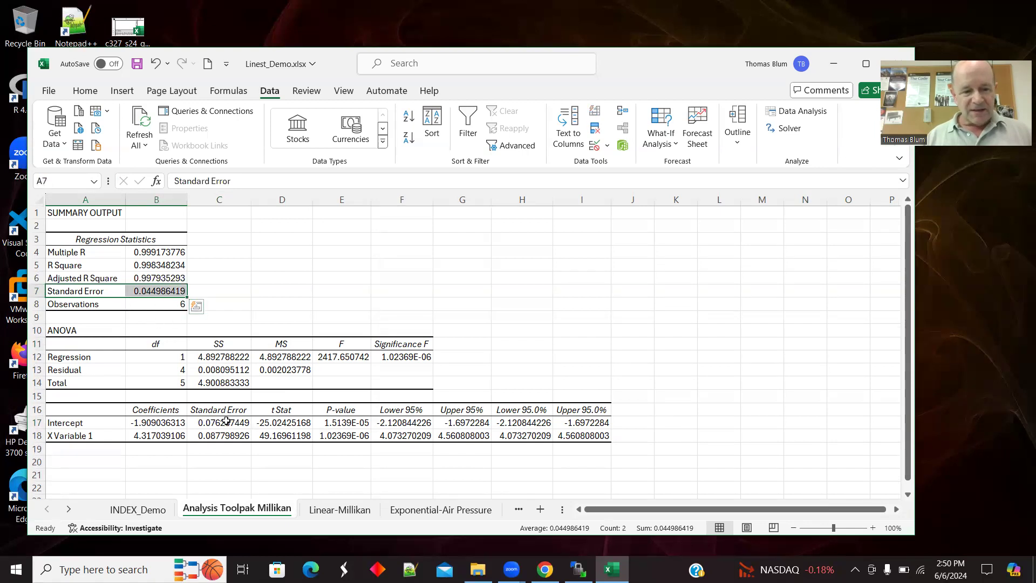
{"action": "left_click_drag", "start_coordinate": [226, 421], "coordinate": [229, 433]}
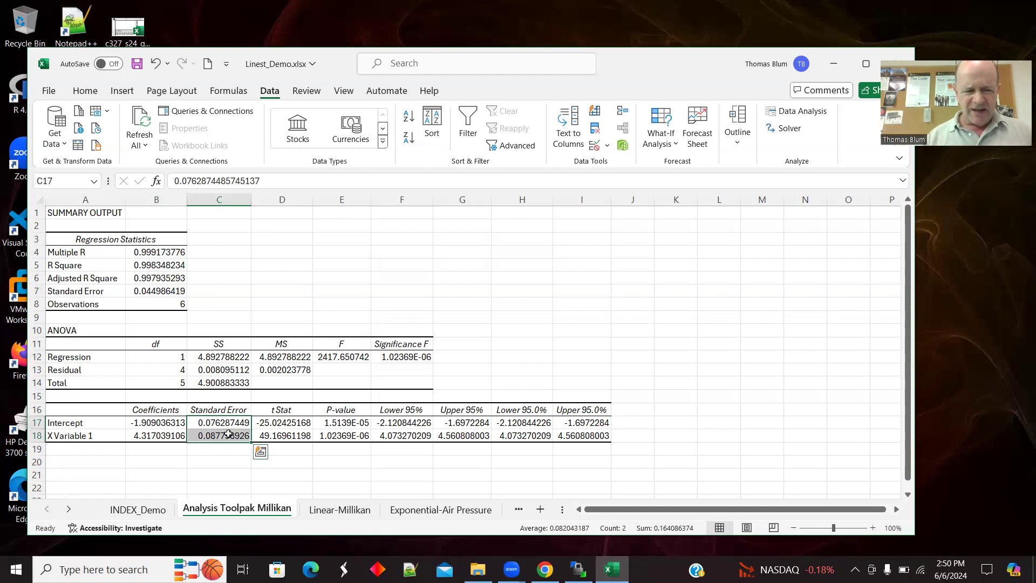
{"action": "left_click", "coordinate": [131, 291]}
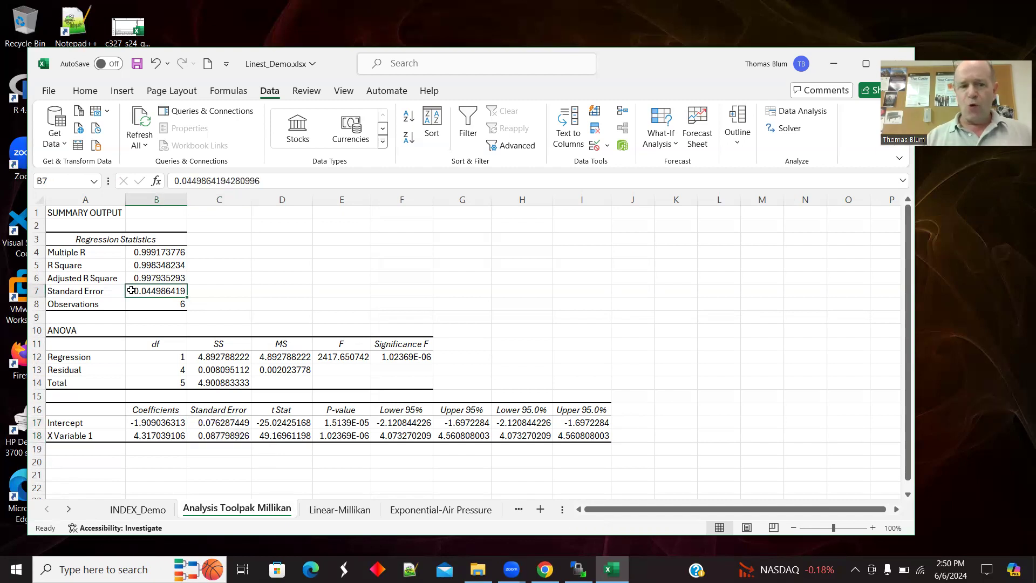
{"action": "left_click", "coordinate": [145, 262]}
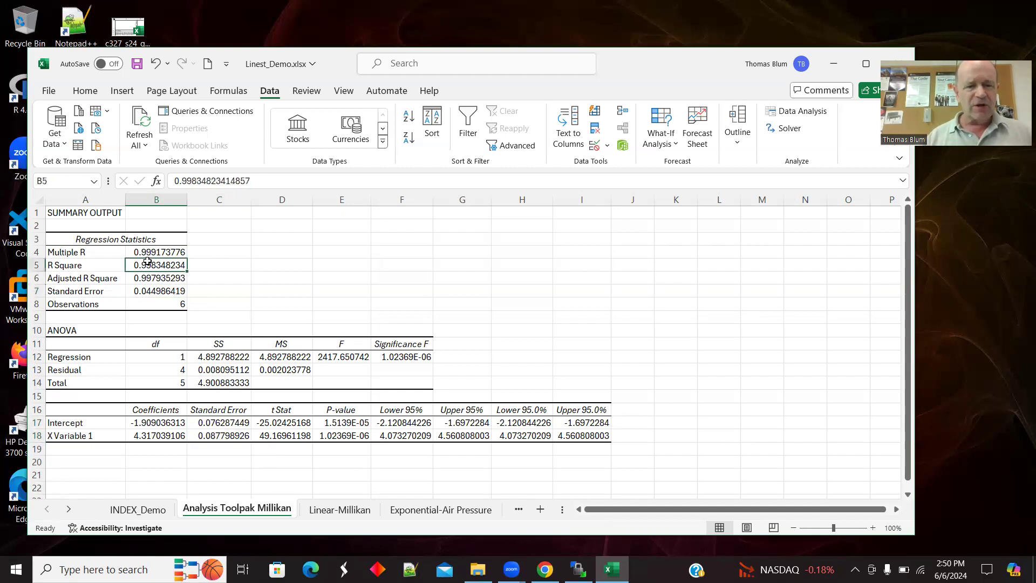
{"action": "left_click", "coordinate": [356, 510]}
{"action": "left_click", "coordinate": [360, 308]}
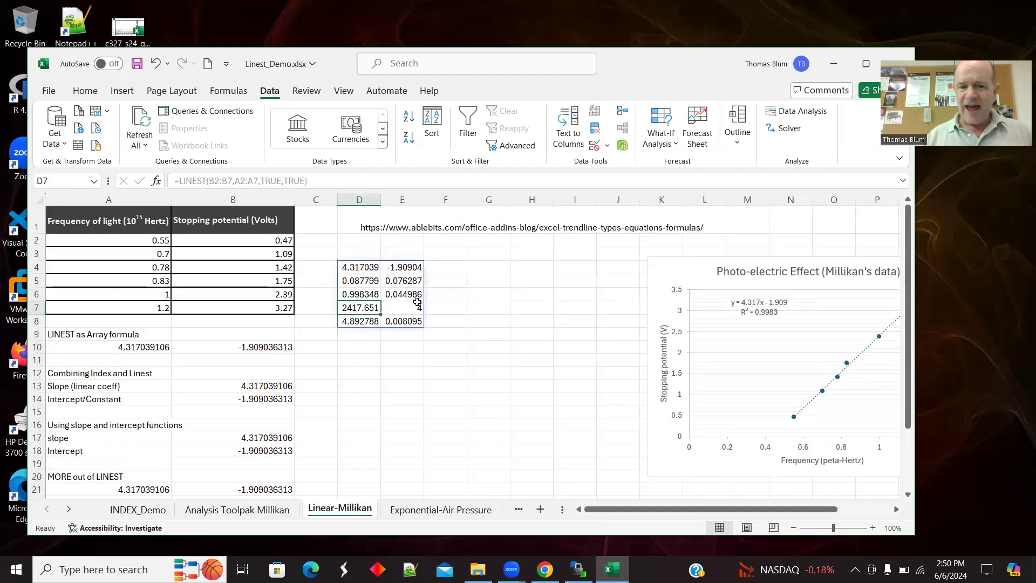
{"action": "left_click", "coordinate": [411, 309]}
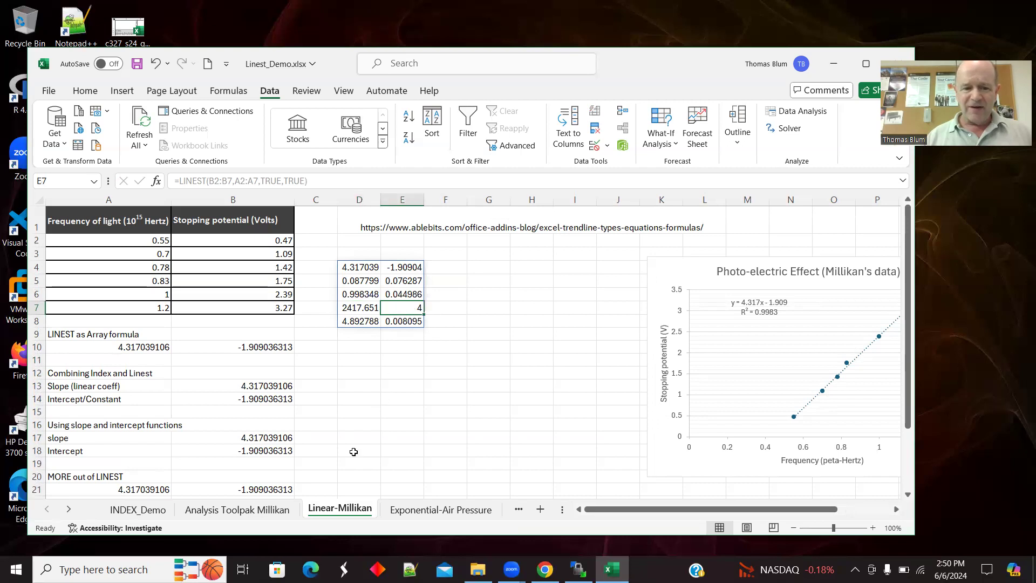
{"action": "left_click", "coordinate": [265, 514]}
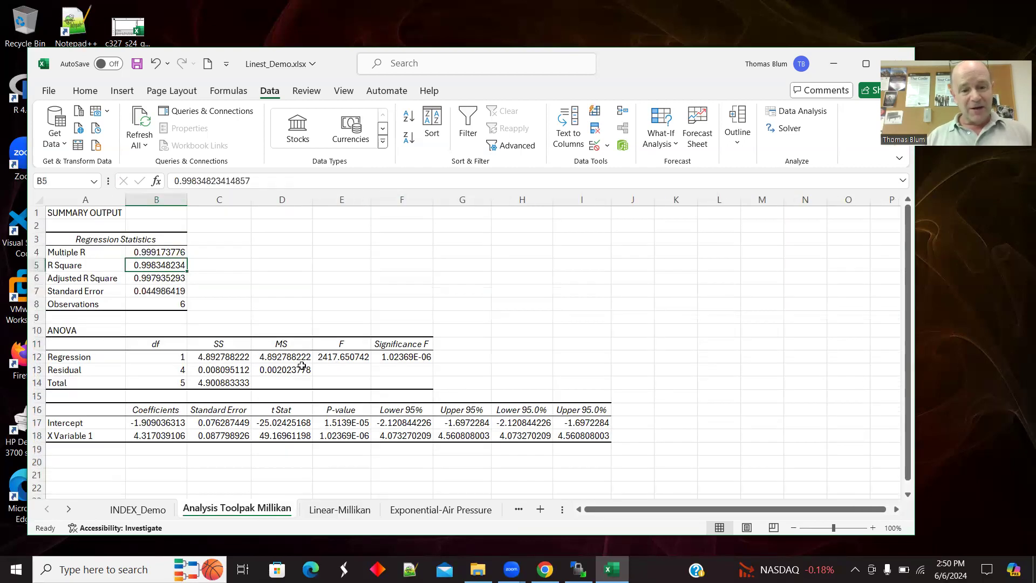
{"action": "left_click", "coordinate": [343, 358]}
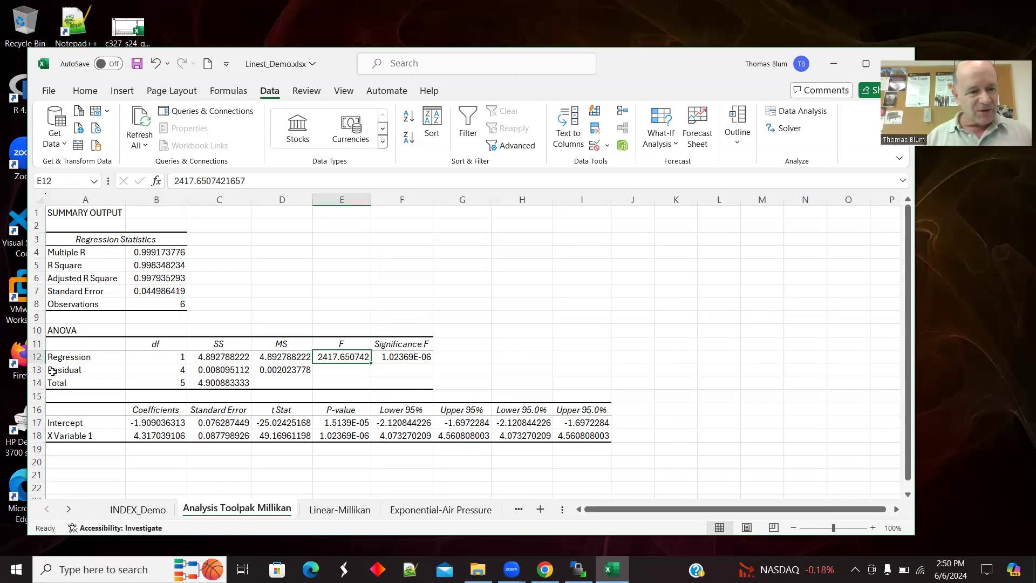
{"action": "left_click", "coordinate": [68, 368]}
{"action": "key", "text": "Right"}
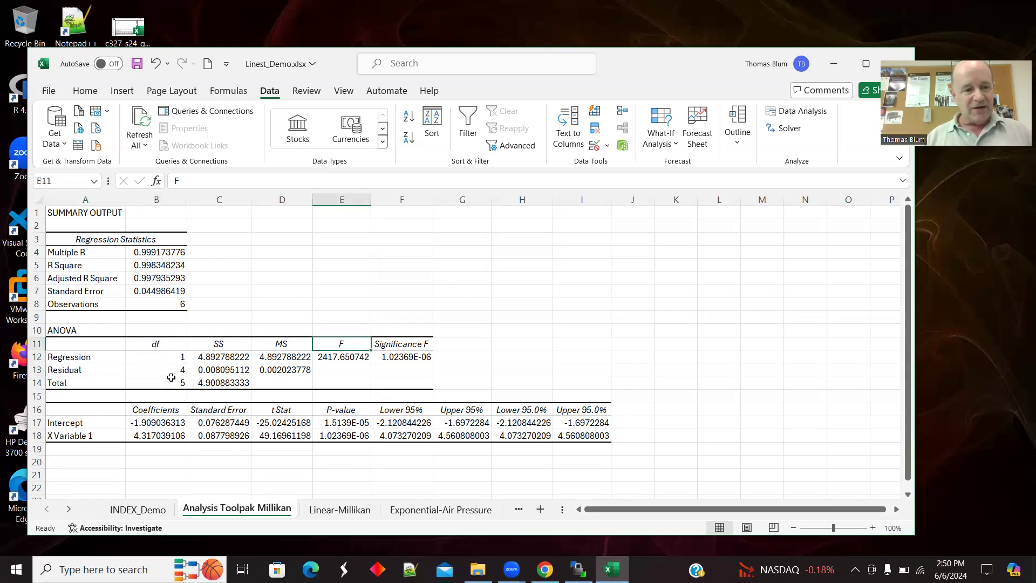
{"action": "left_click", "coordinate": [339, 357]}
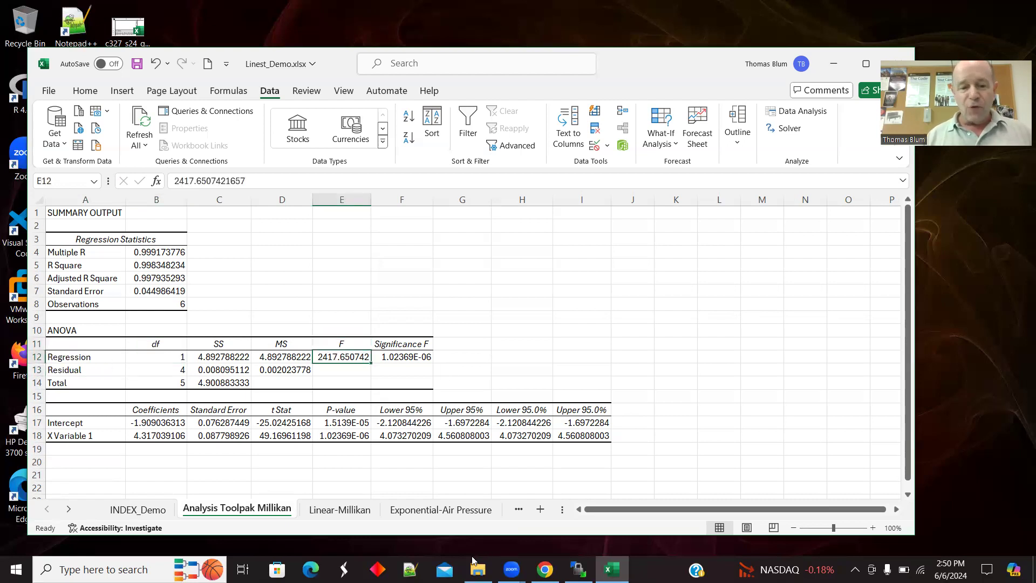
{"action": "left_click", "coordinate": [341, 510]}
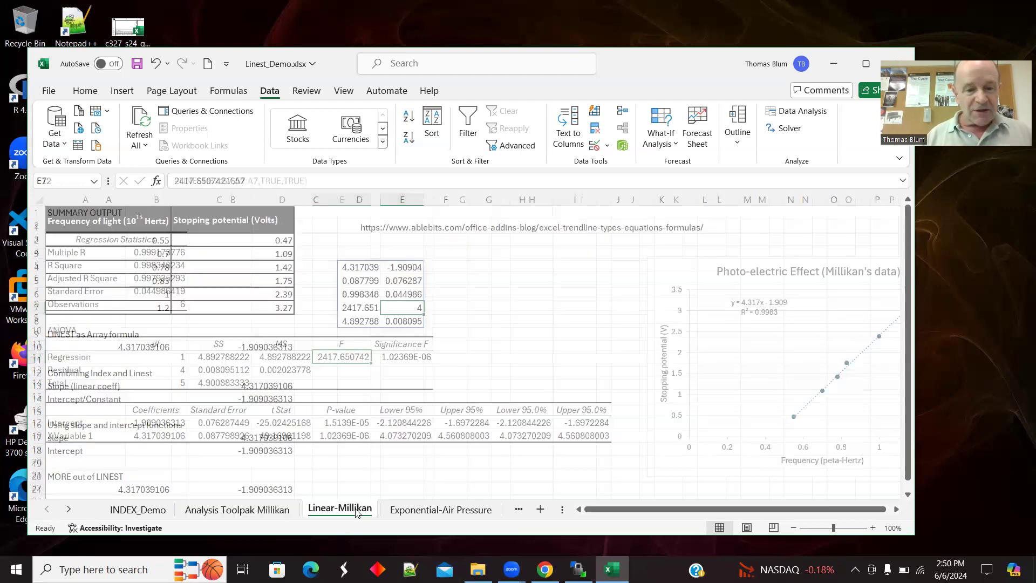
{"action": "left_click", "coordinate": [355, 321]}
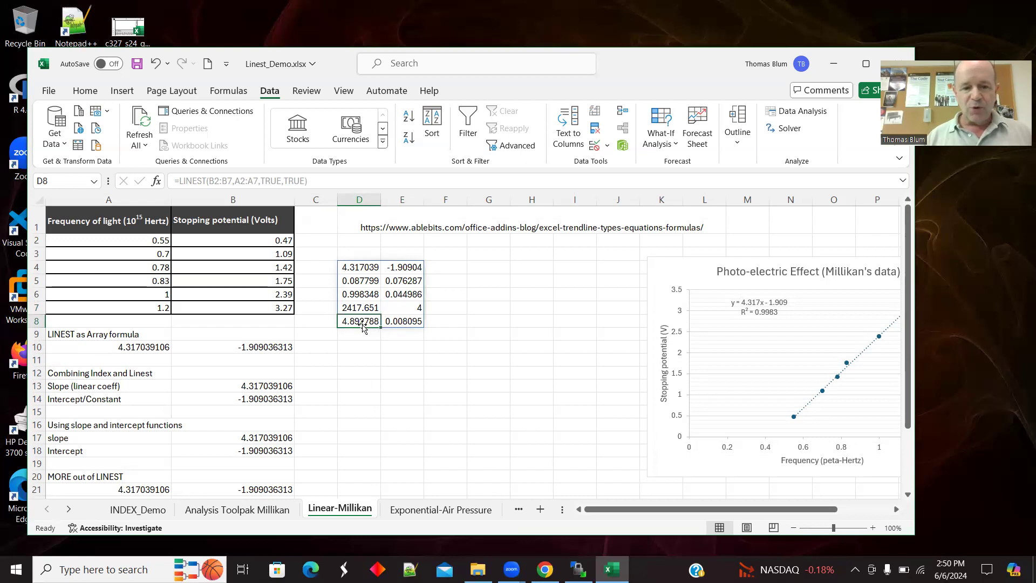
{"action": "left_click", "coordinate": [237, 510]}
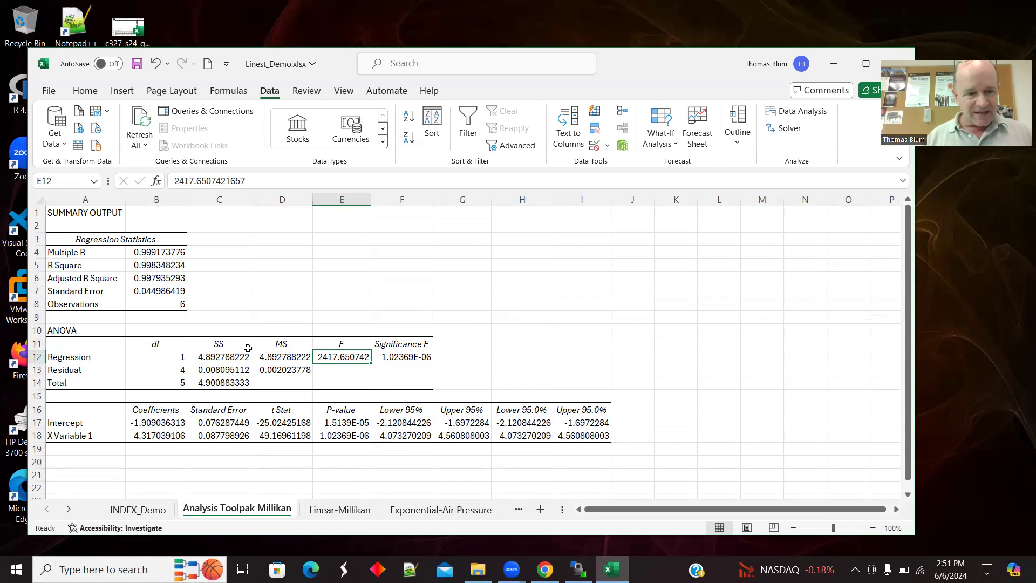
{"action": "left_click", "coordinate": [223, 343]}
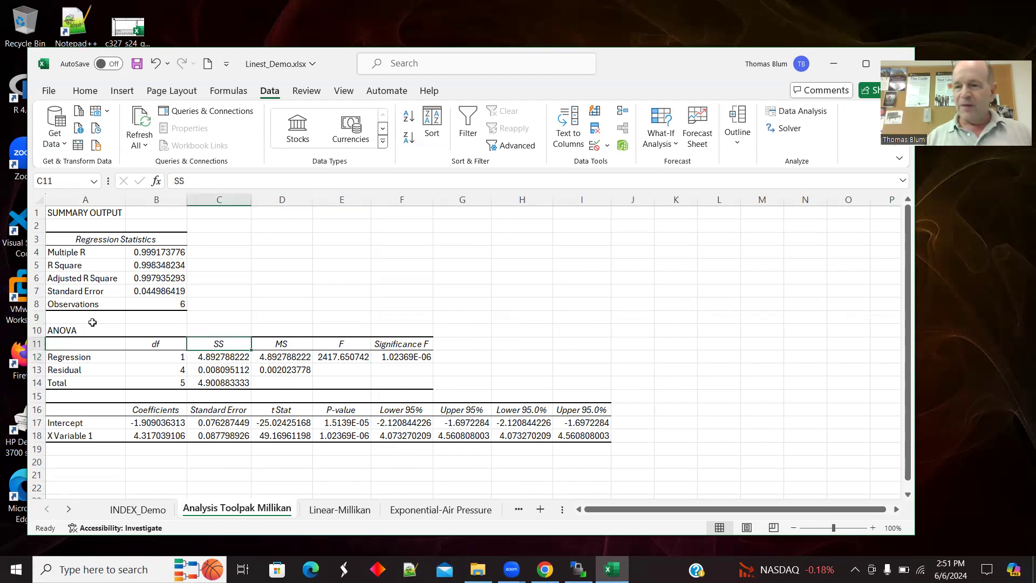
{"action": "left_click", "coordinate": [232, 358]}
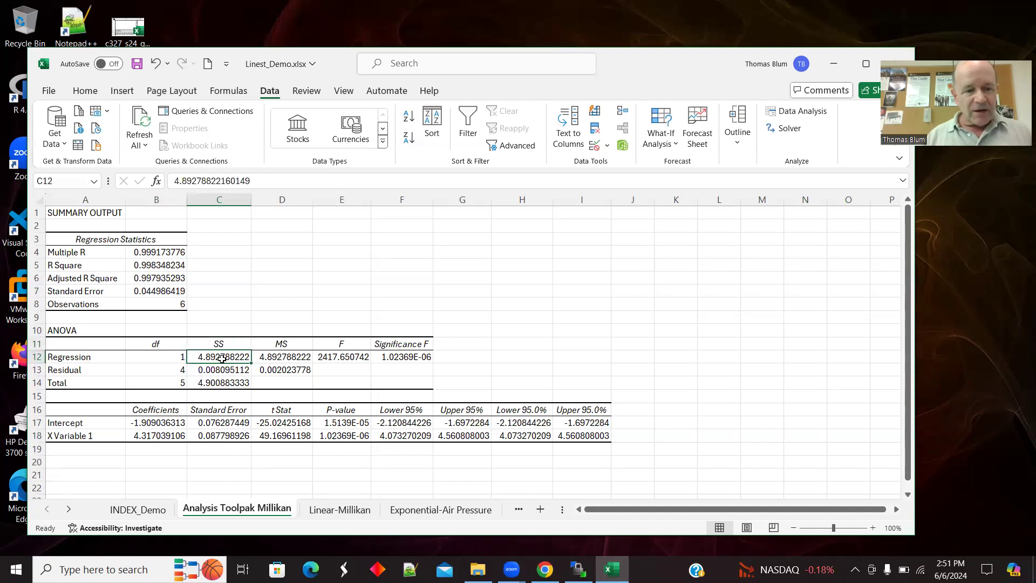
{"action": "left_click", "coordinate": [227, 371]}
{"action": "left_click", "coordinate": [231, 356]}
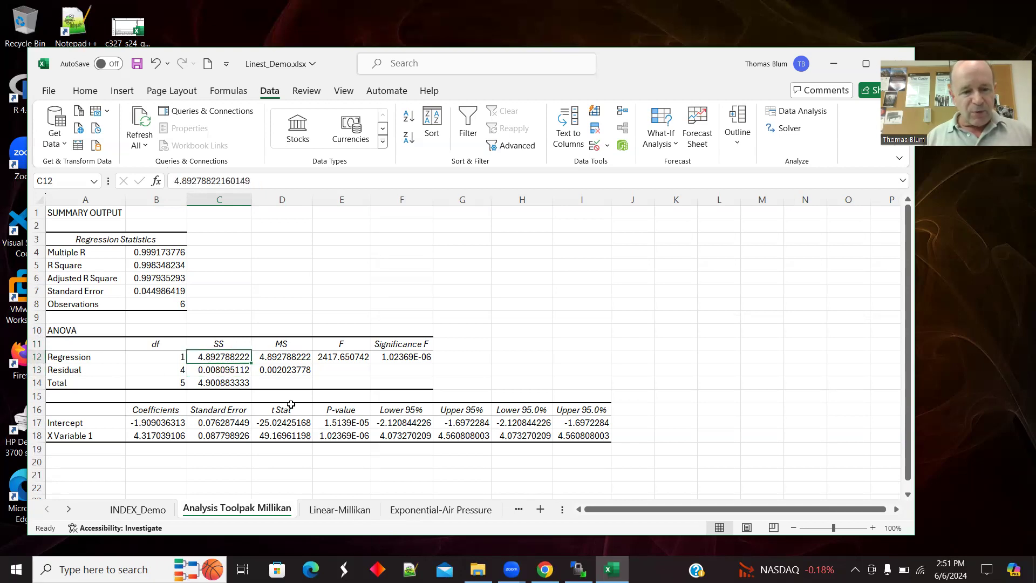
{"action": "left_click", "coordinate": [340, 509]}
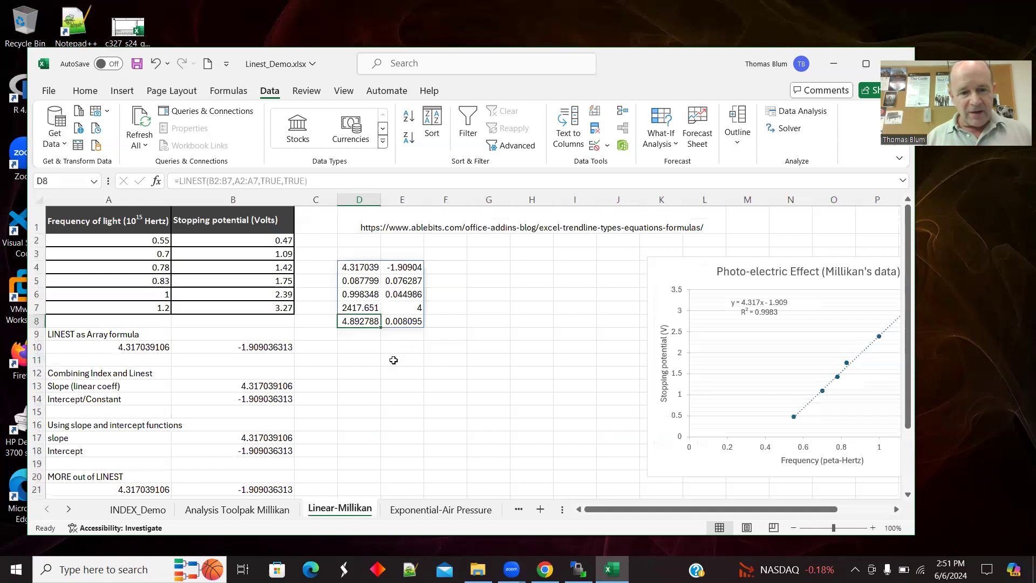
{"action": "left_click", "coordinate": [254, 510]}
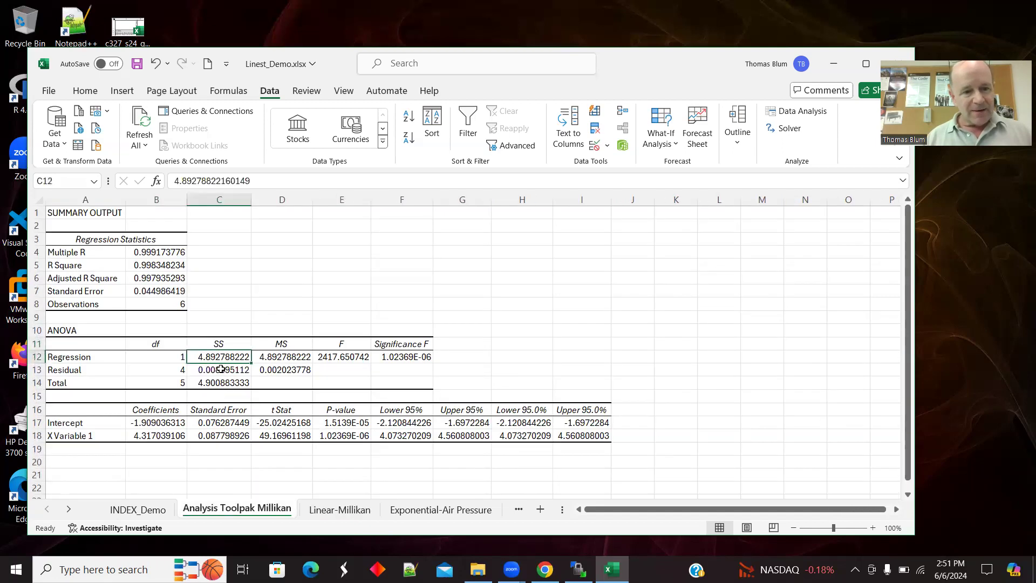
{"action": "left_click", "coordinate": [221, 368]}
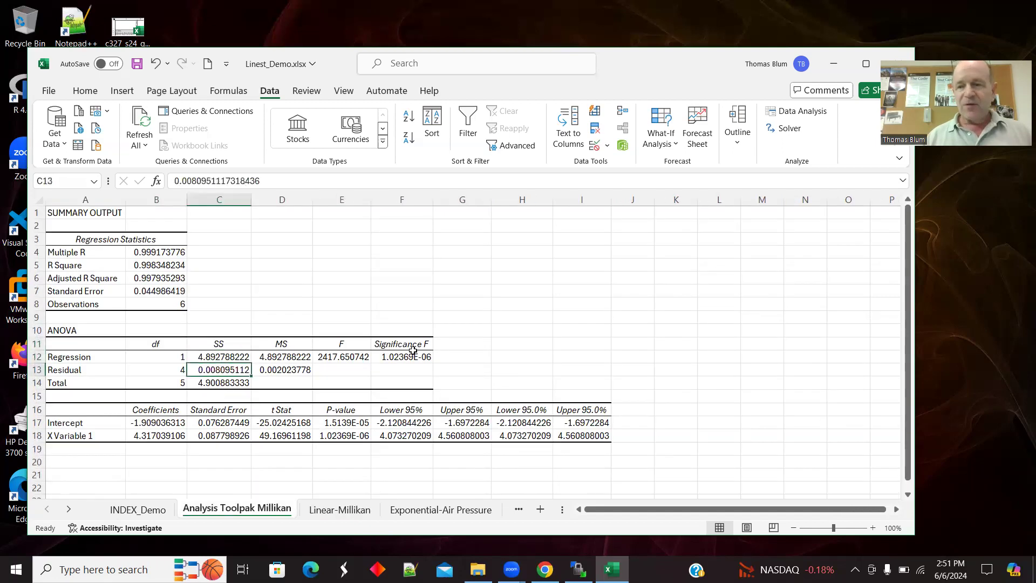
{"action": "left_click", "coordinate": [351, 513]}
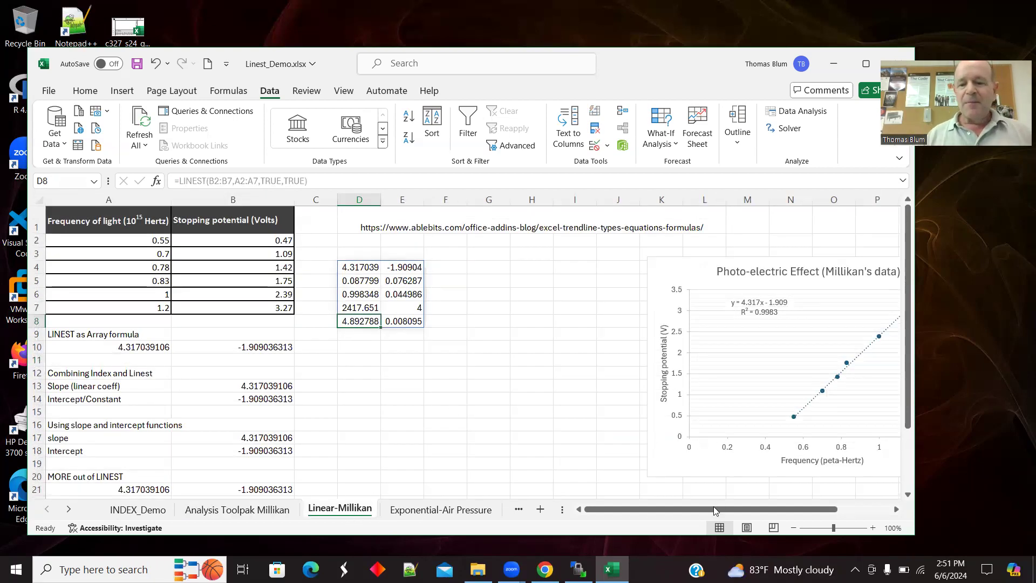
{"action": "left_click_drag", "start_coordinate": [699, 510], "coordinate": [644, 519]}
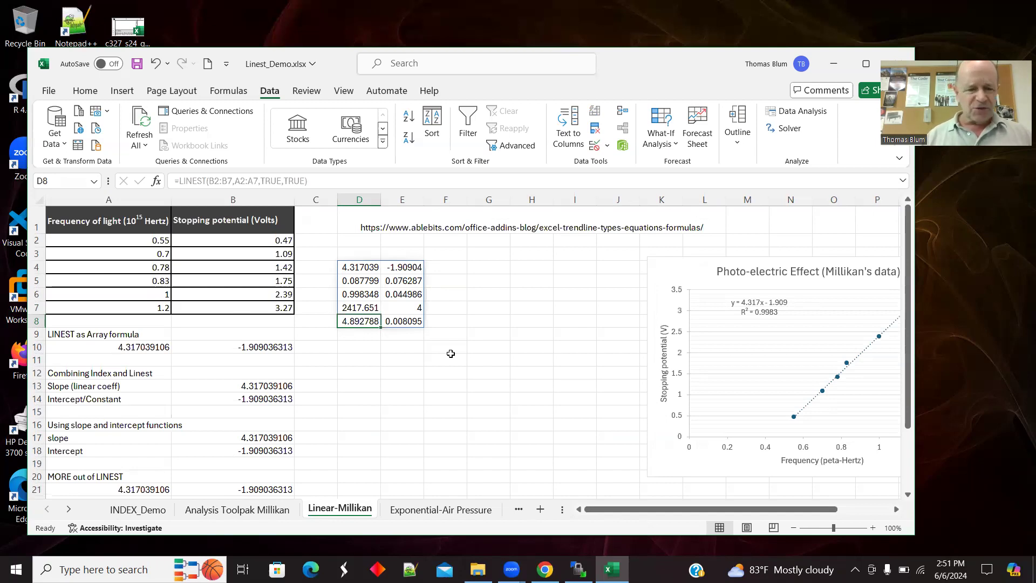
{"action": "left_click", "coordinate": [432, 510]}
- Review the altitude–pressure data from 0 / 101.33 and the LINEST(LN(B2:B31),A2:A31) formula in E18
{"action": "left_click_drag", "start_coordinate": [909, 323], "coordinate": [901, 259]}
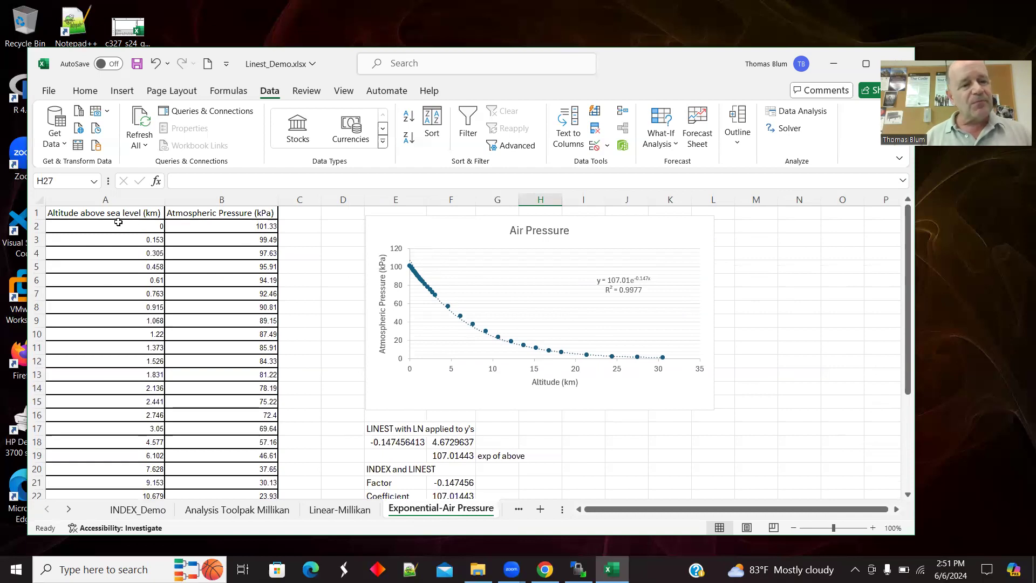
{"action": "left_click", "coordinate": [200, 226]}
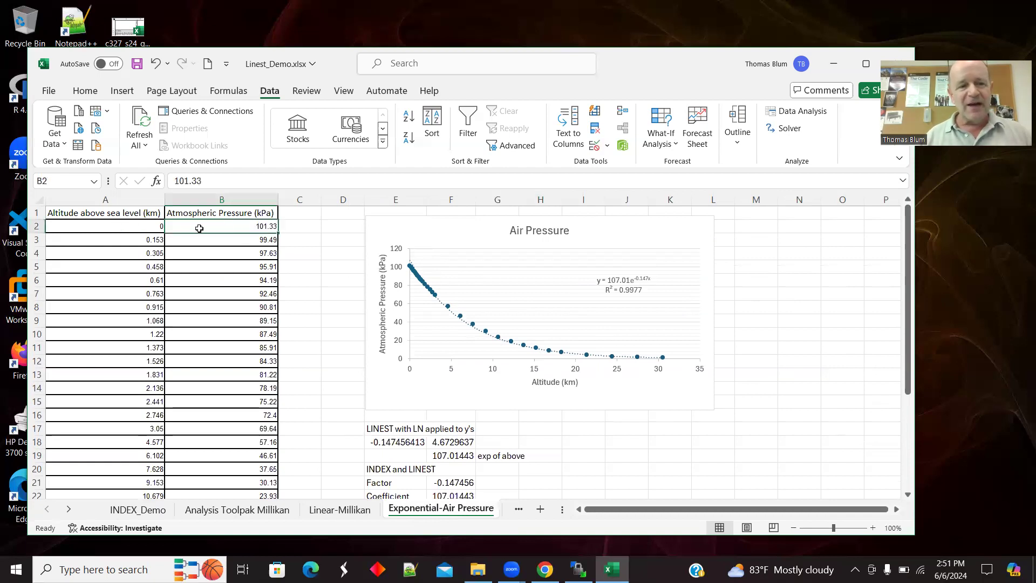
{"action": "left_click", "coordinate": [96, 226]}
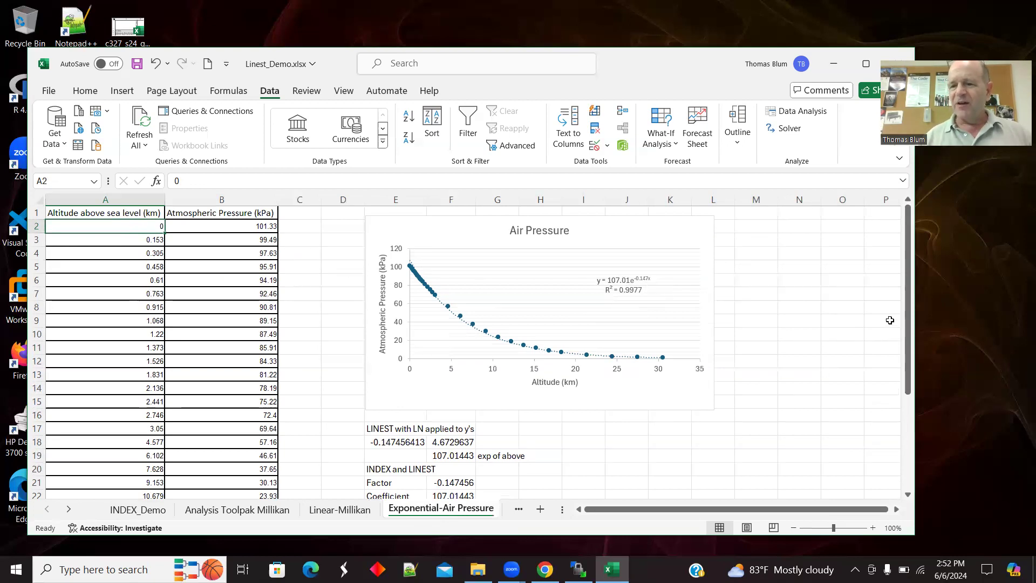
{"action": "left_click_drag", "start_coordinate": [911, 321], "coordinate": [912, 384]}
{"action": "left_click", "coordinate": [402, 346]}
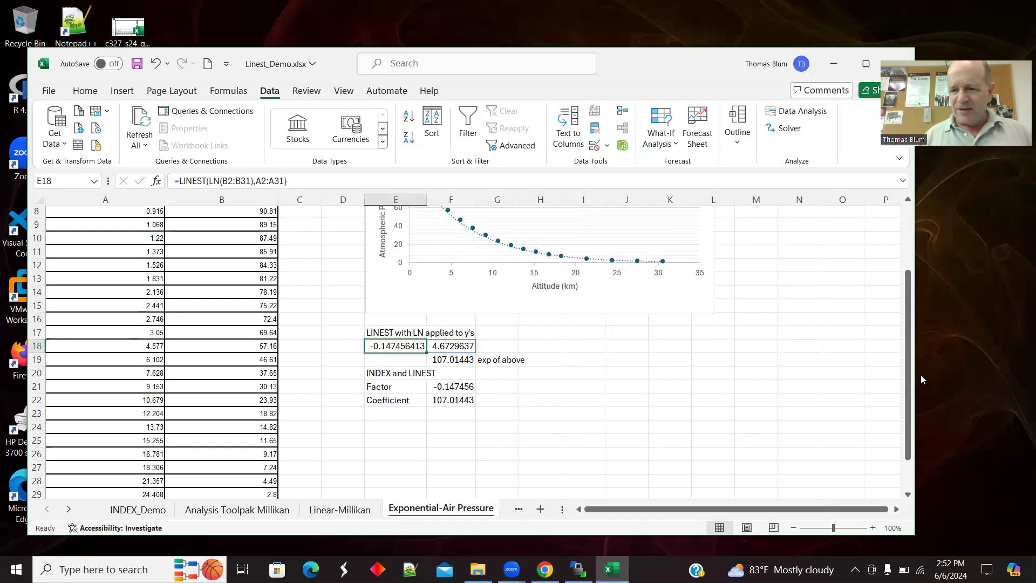
{"action": "scroll", "coordinate": [908, 373], "scroll_direction": "up", "scroll_amount": 2}
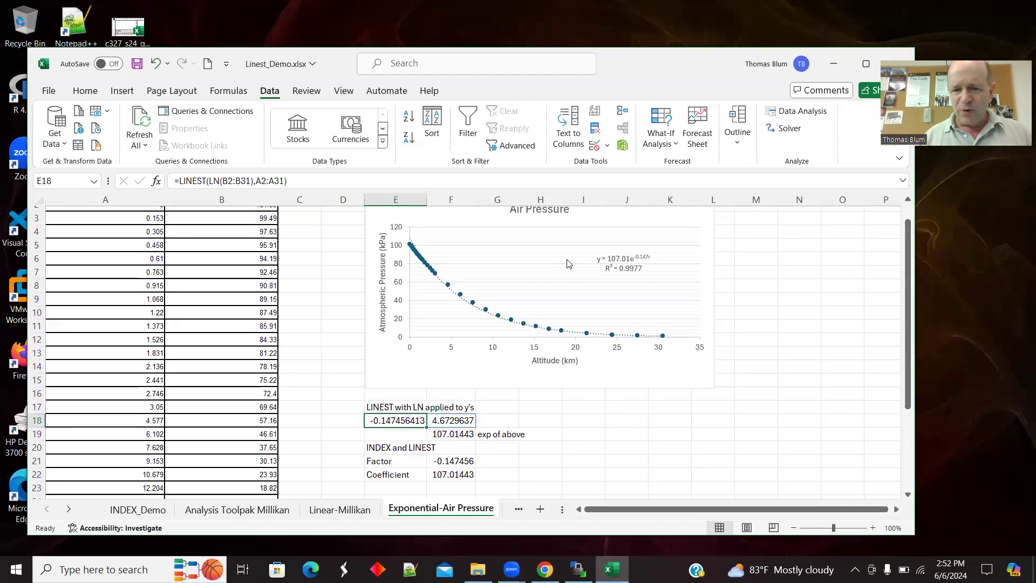
{"action": "left_click", "coordinate": [456, 422]}
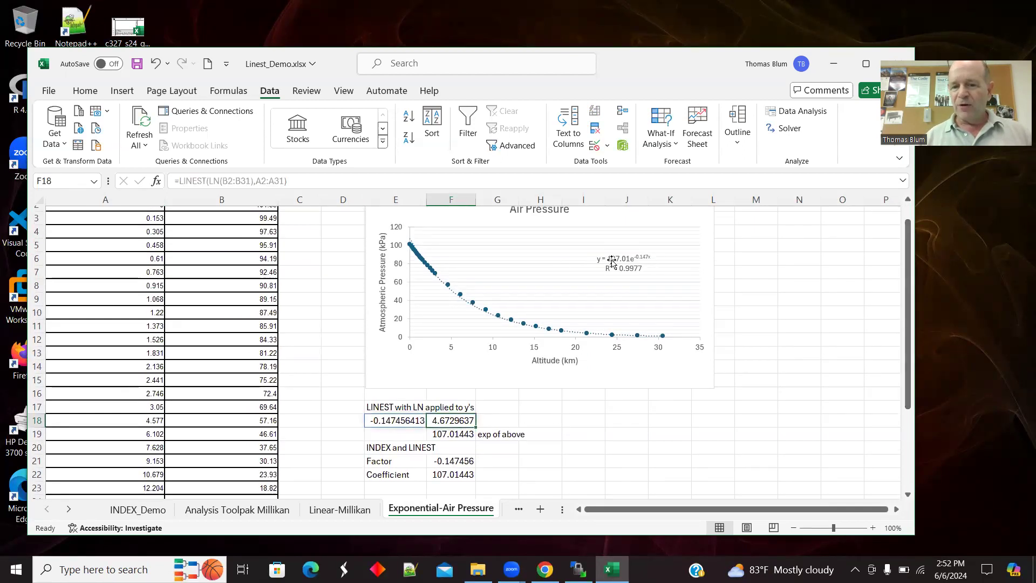
{"action": "left_click", "coordinate": [464, 435]}
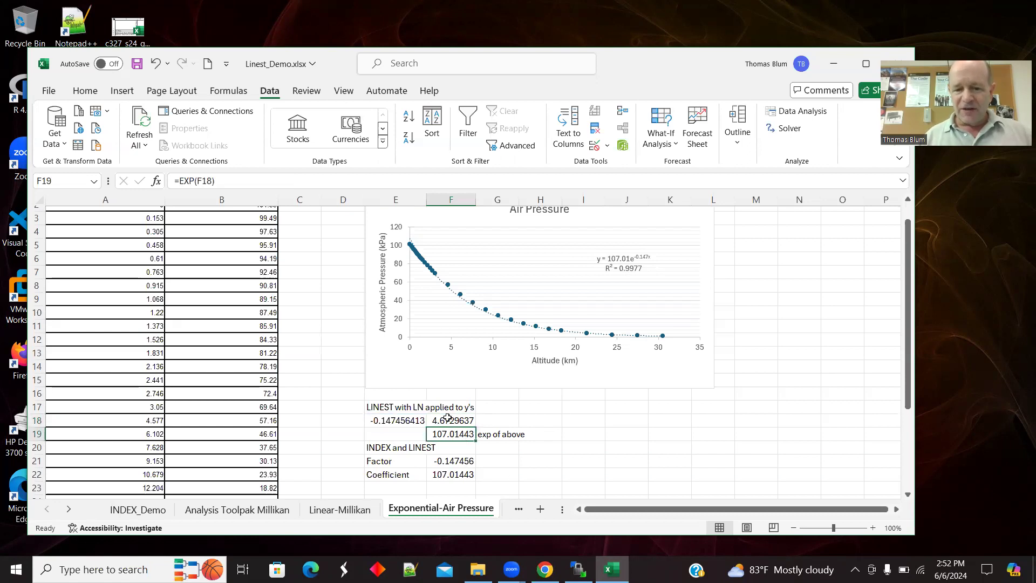
{"action": "left_click", "coordinate": [448, 418]}
{"action": "left_click", "coordinate": [464, 434]}
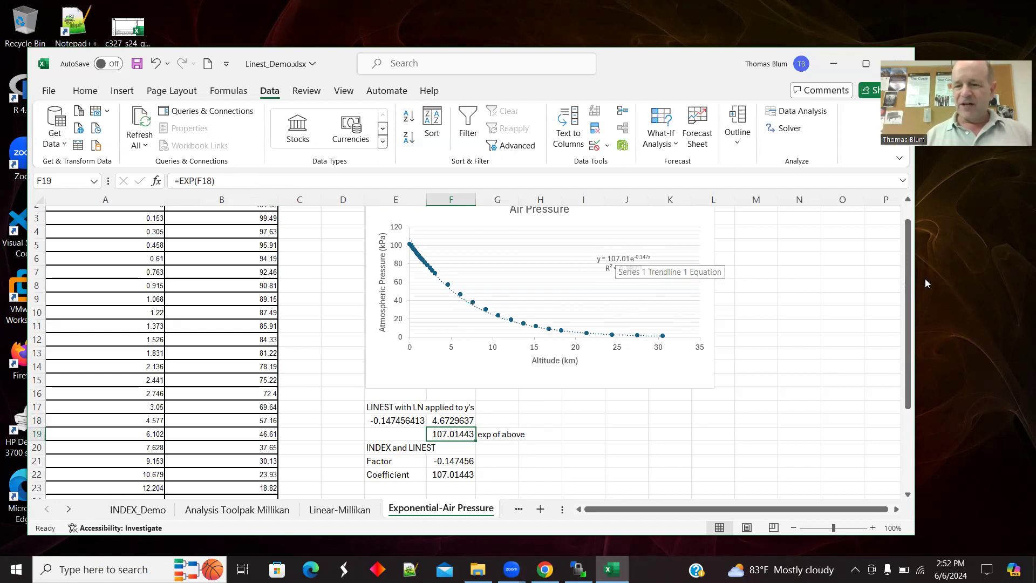
{"action": "left_click_drag", "start_coordinate": [908, 294], "coordinate": [916, 362]}
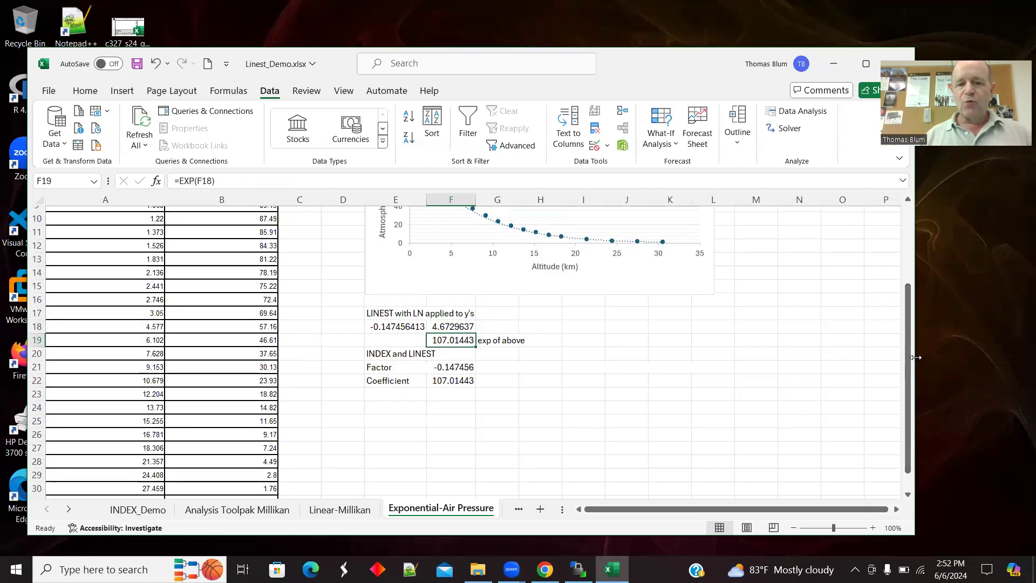
{"action": "left_click", "coordinate": [462, 369]}
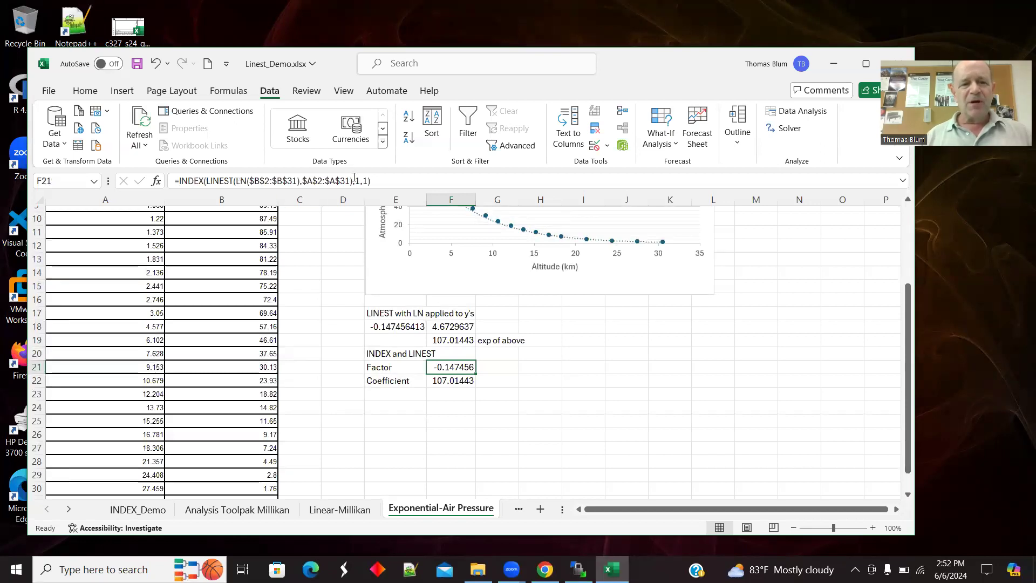
{"action": "left_click", "coordinate": [396, 180]}
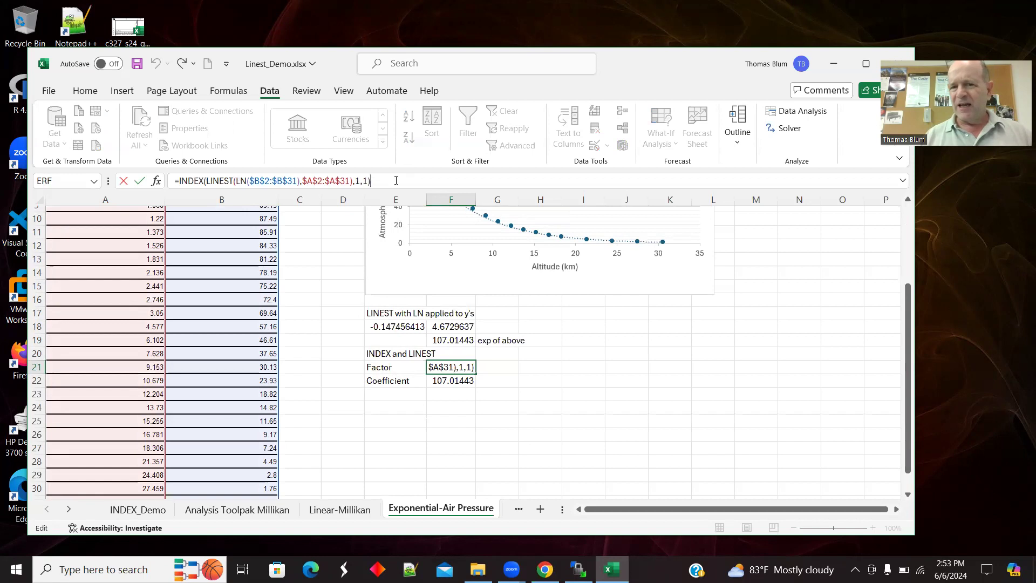
{"action": "left_click", "coordinate": [241, 184]}
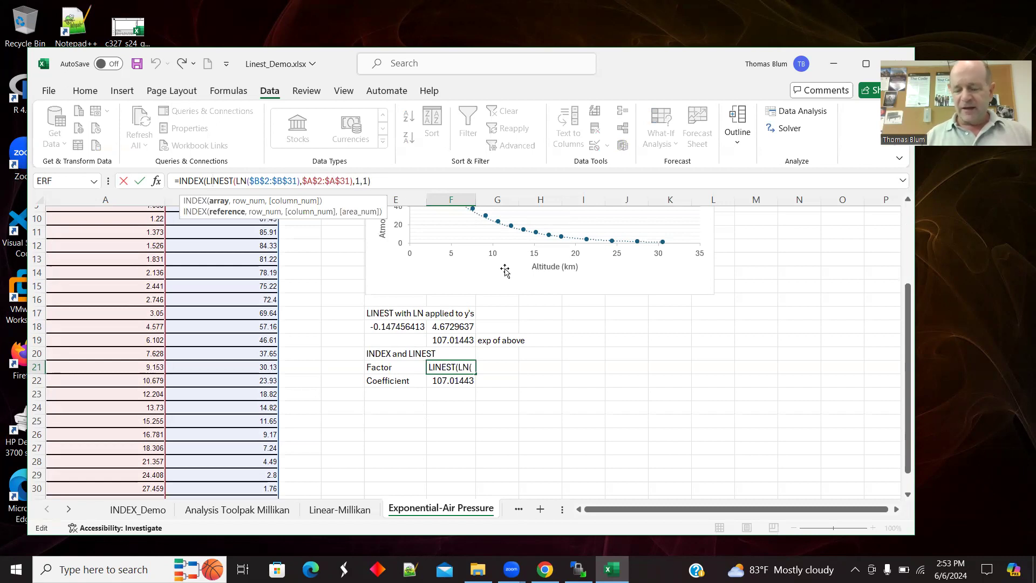
{"action": "key", "text": "Tab"}
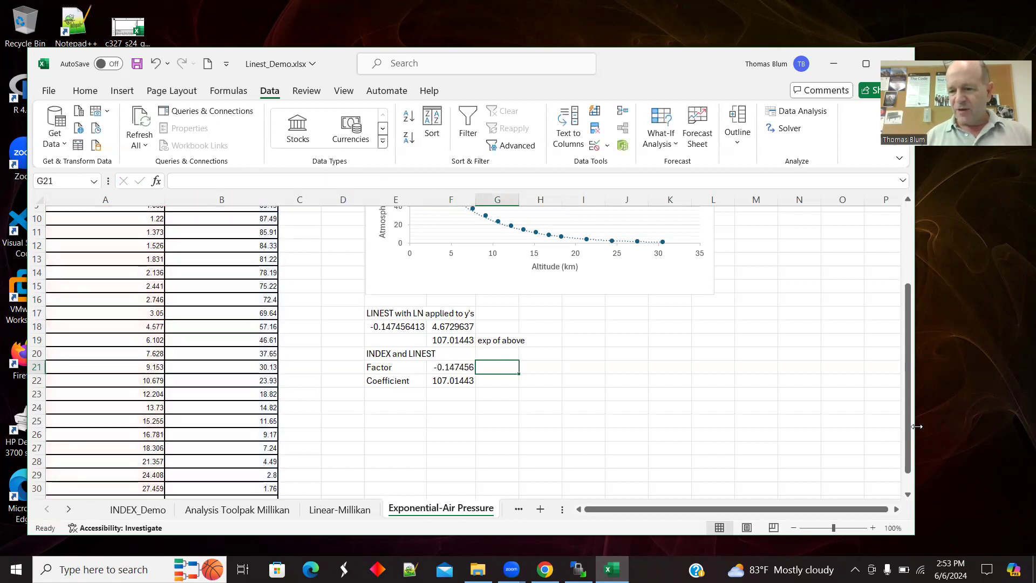
{"action": "mouse_move", "coordinate": [907, 424]}
{"action": "left_mouse_down"}
{"action": "mouse_move", "coordinate": [904, 395]}
{"action": "mouse_move", "coordinate": [905, 427]}
{"action": "left_mouse_up"}
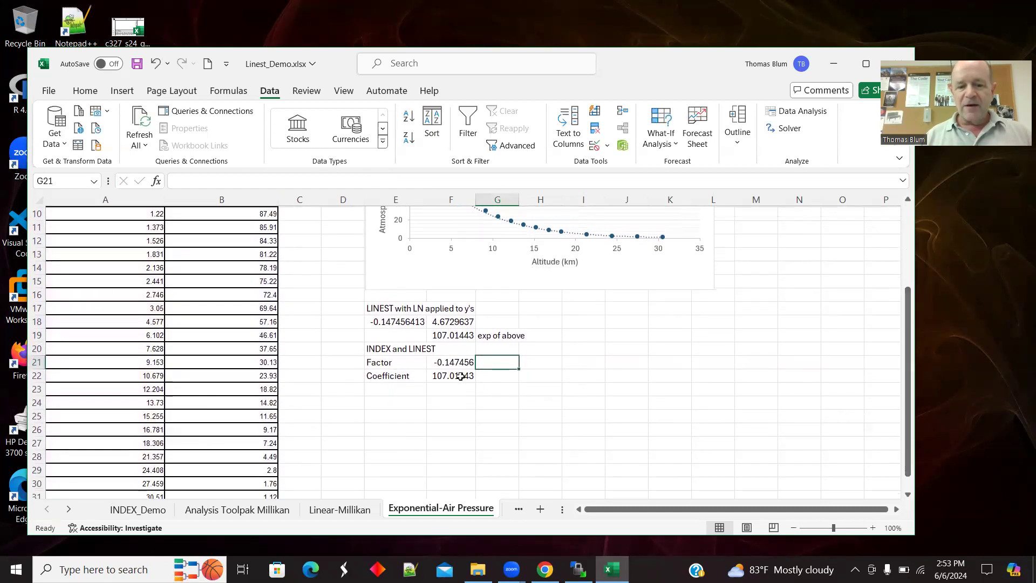
{"action": "left_click", "coordinate": [460, 376]}
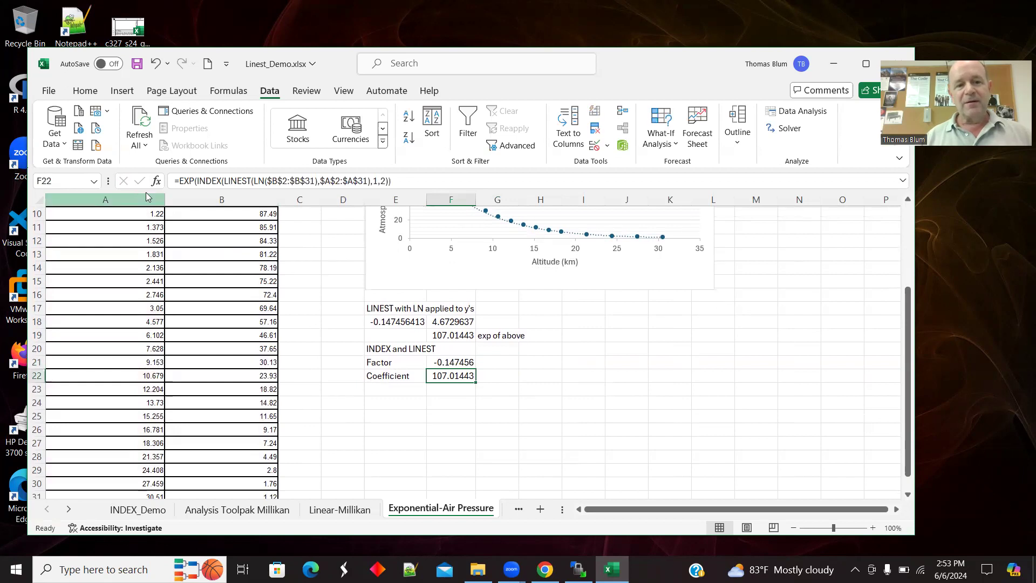
{"action": "left_click", "coordinate": [421, 179]}
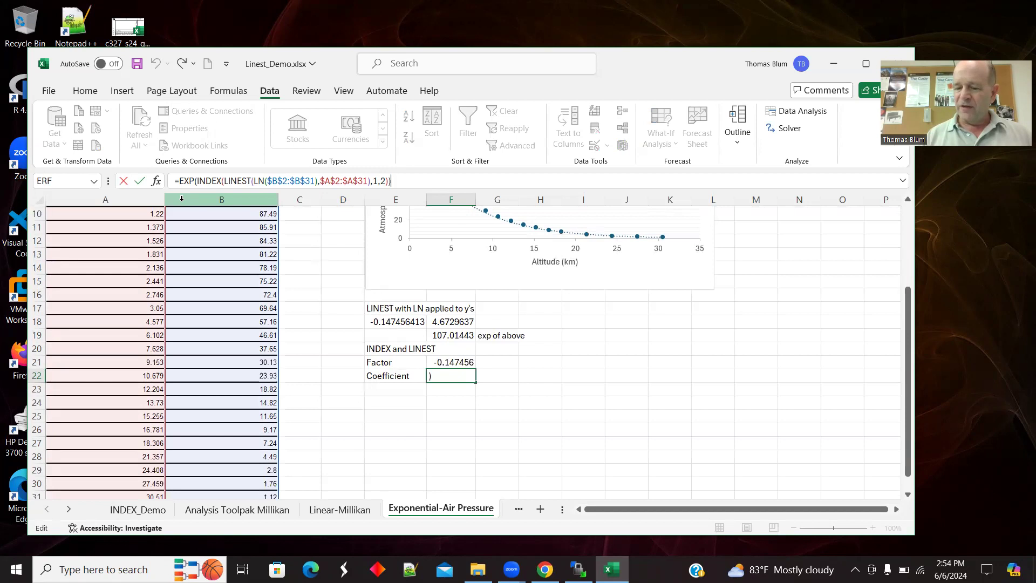
{"action": "key", "text": "Tab"}
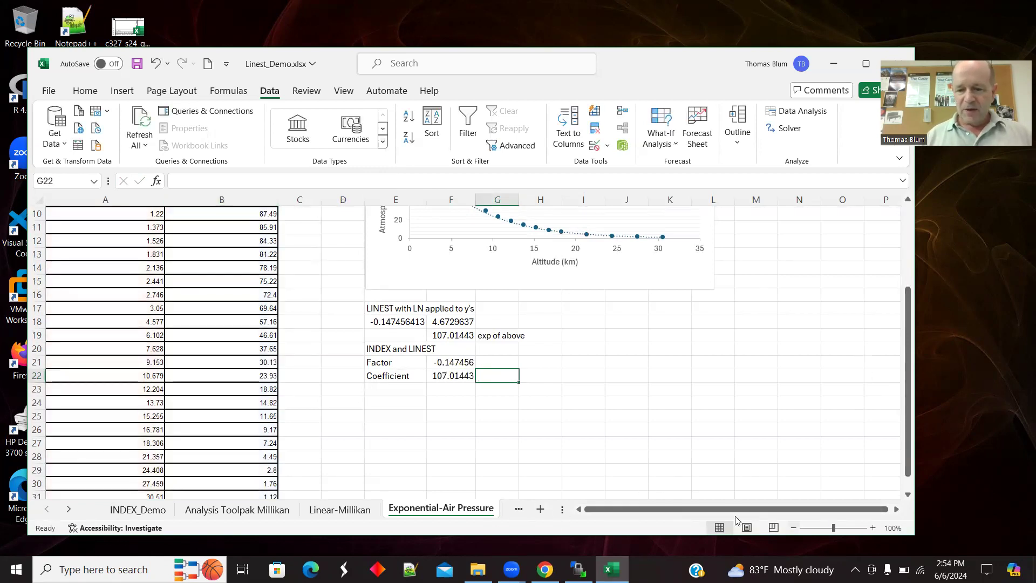
{"action": "left_click", "coordinate": [68, 509]}
{"action": "left_click", "coordinate": [69, 509]}
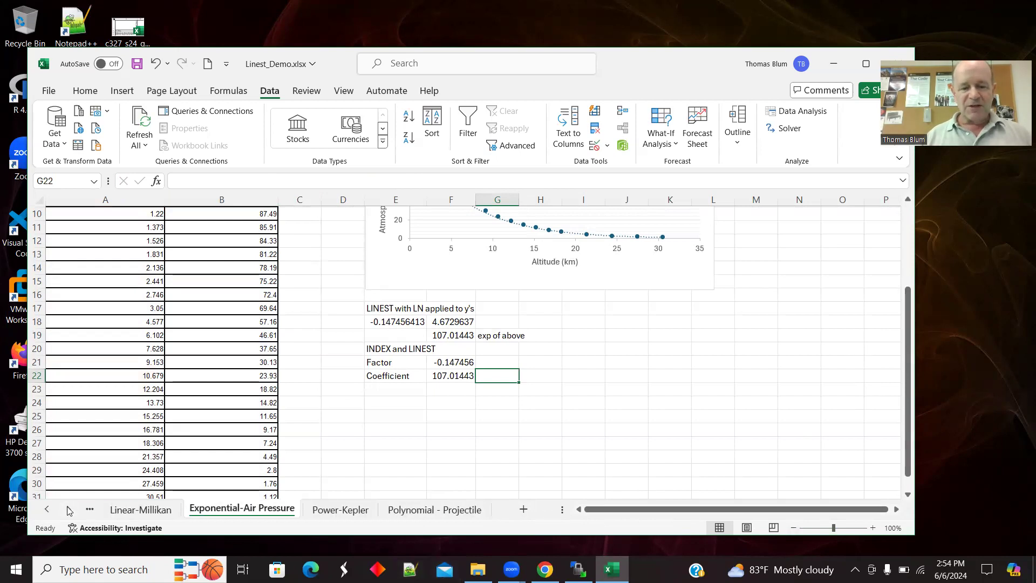
- On the Power-Kepler sheet, view Mercury's distance 0.579 and the log-log LINEST formula in A13
{"action": "left_click", "coordinate": [338, 510]}
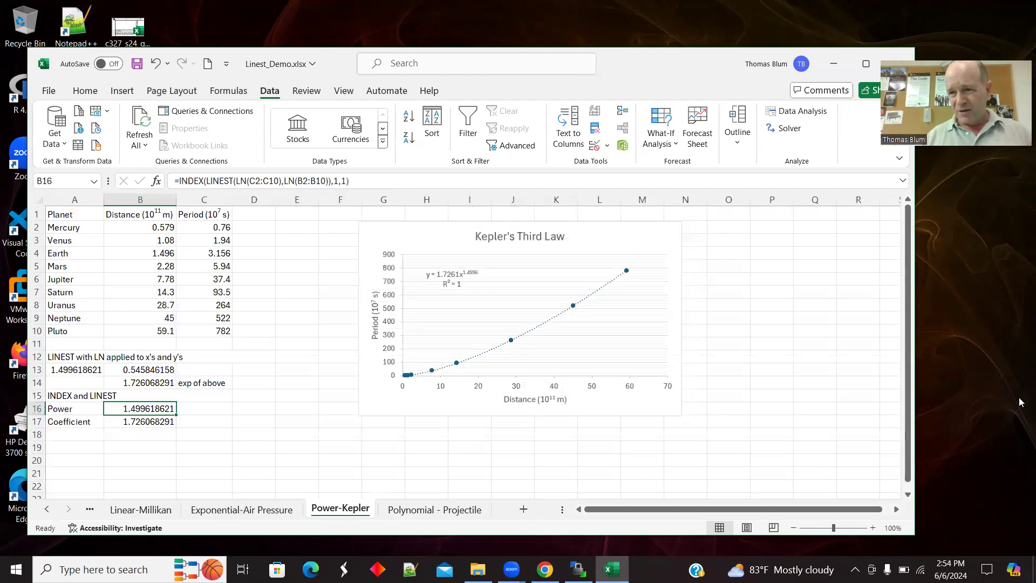
{"action": "left_click", "coordinate": [908, 318]}
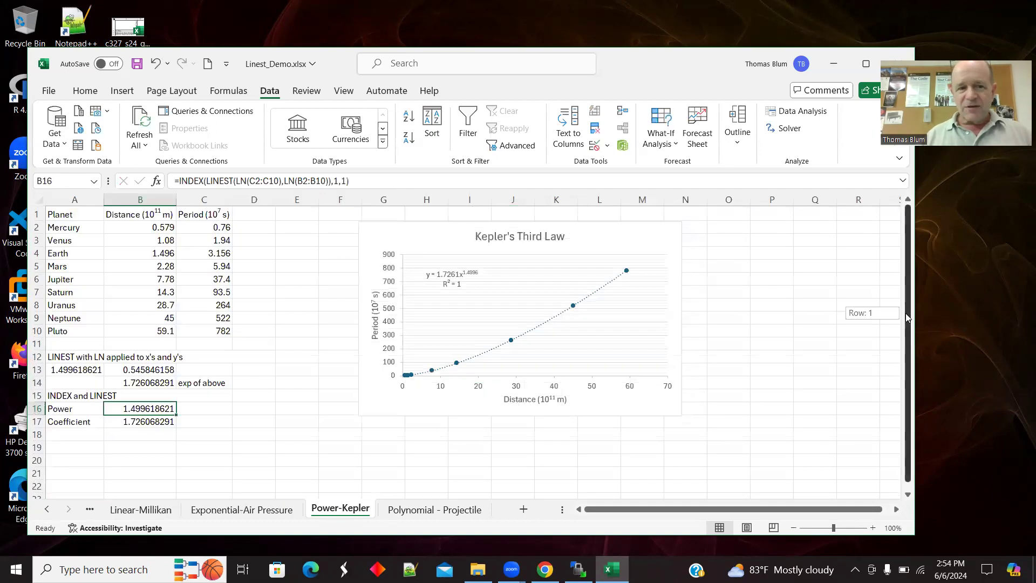
{"action": "left_click", "coordinate": [152, 225]}
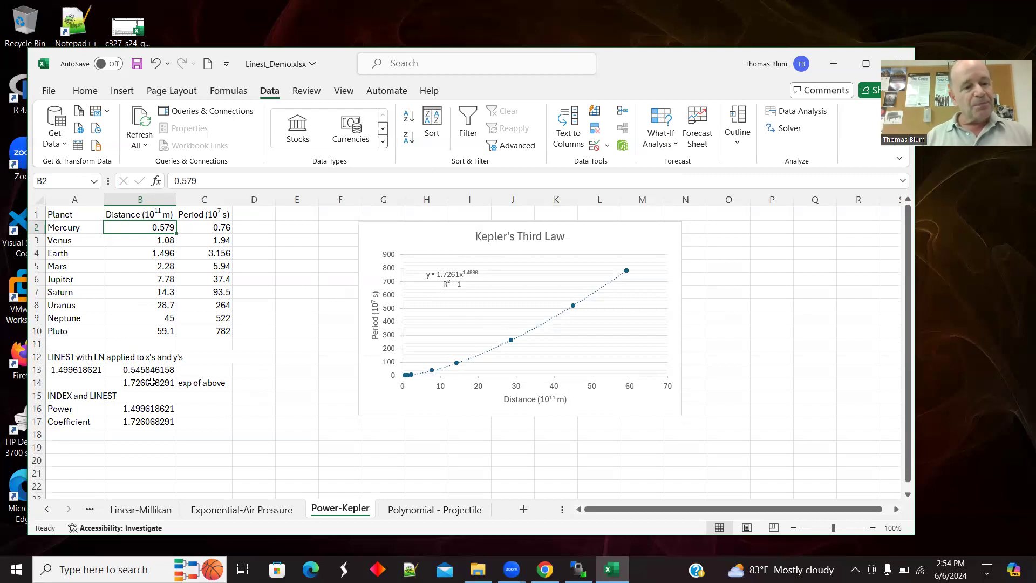
{"action": "left_click", "coordinate": [67, 371]}
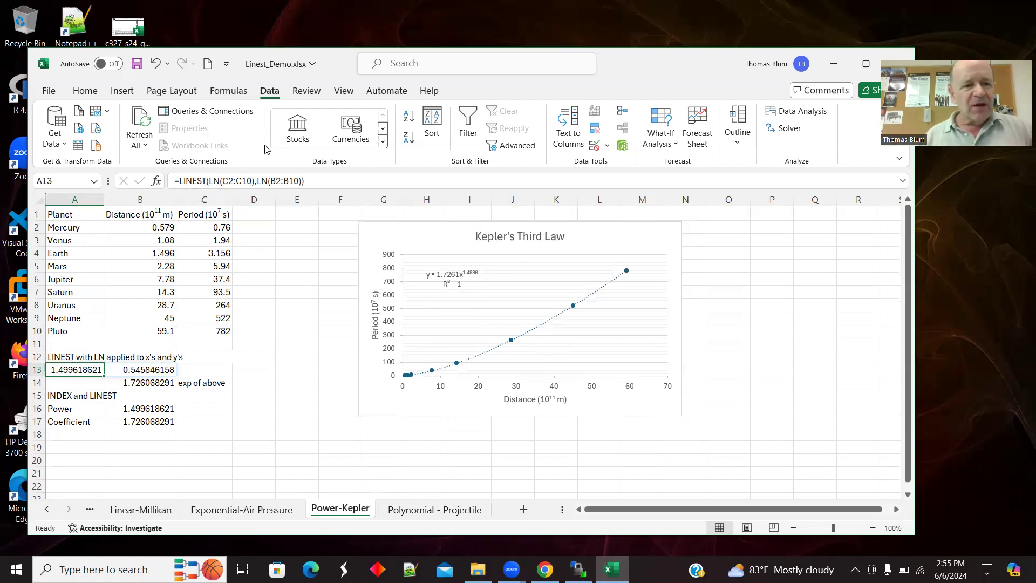
{"action": "left_click", "coordinate": [192, 181]}
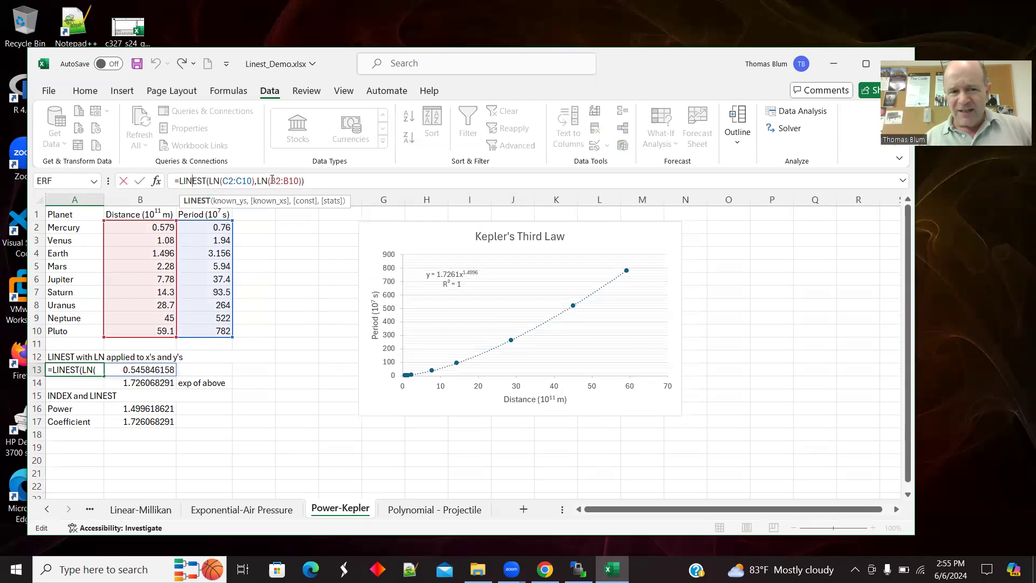
{"action": "left_click", "coordinate": [258, 370]}
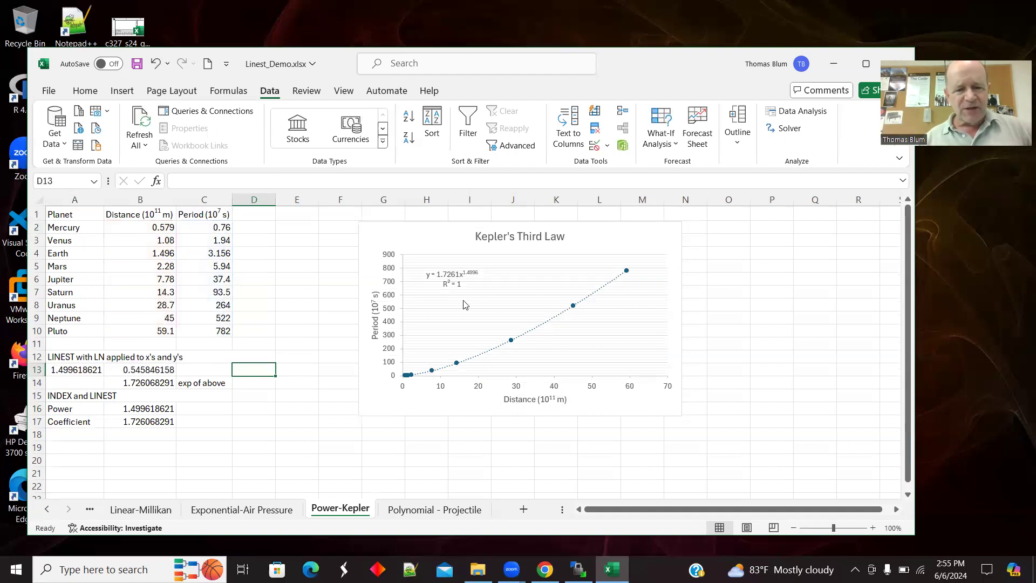
{"action": "left_click", "coordinate": [156, 370]}
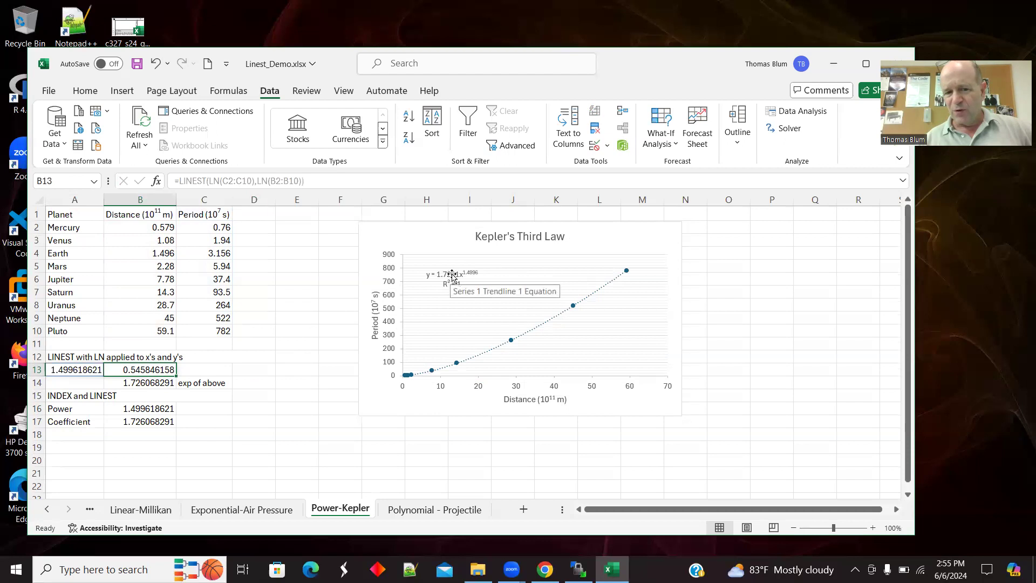
{"action": "left_click", "coordinate": [149, 382]}
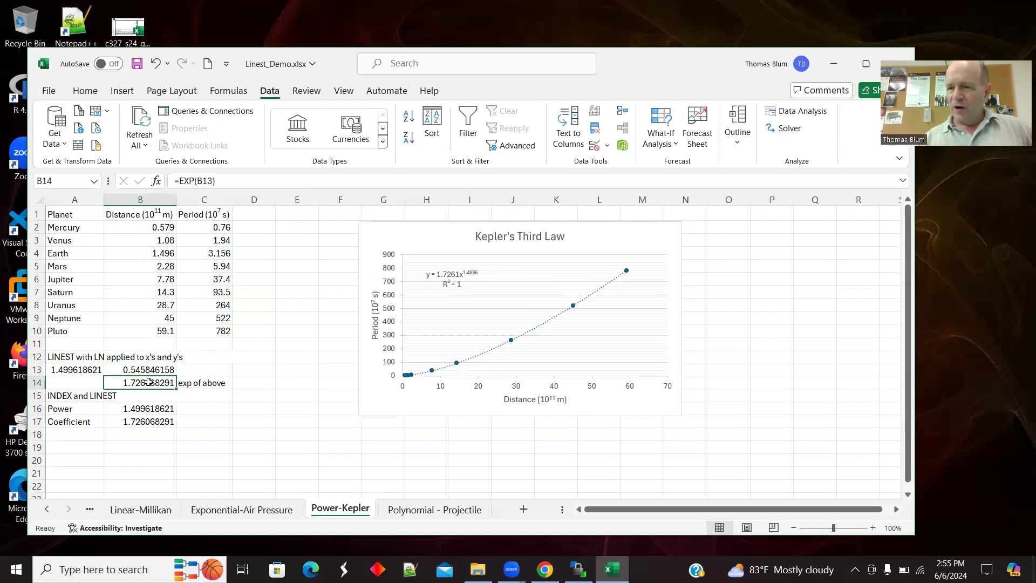
{"action": "left_click", "coordinate": [270, 408]}
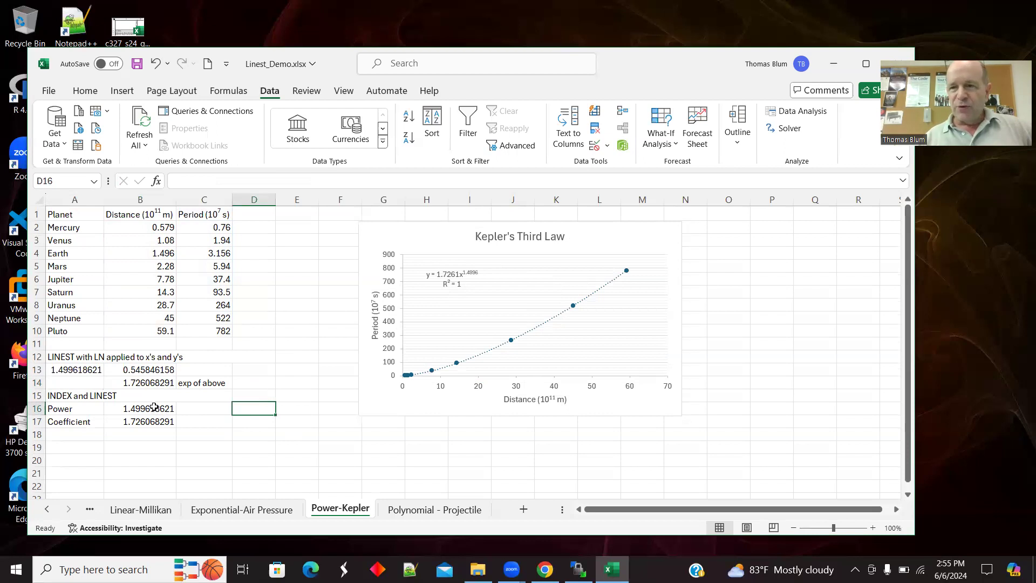
{"action": "left_click", "coordinate": [155, 407]}
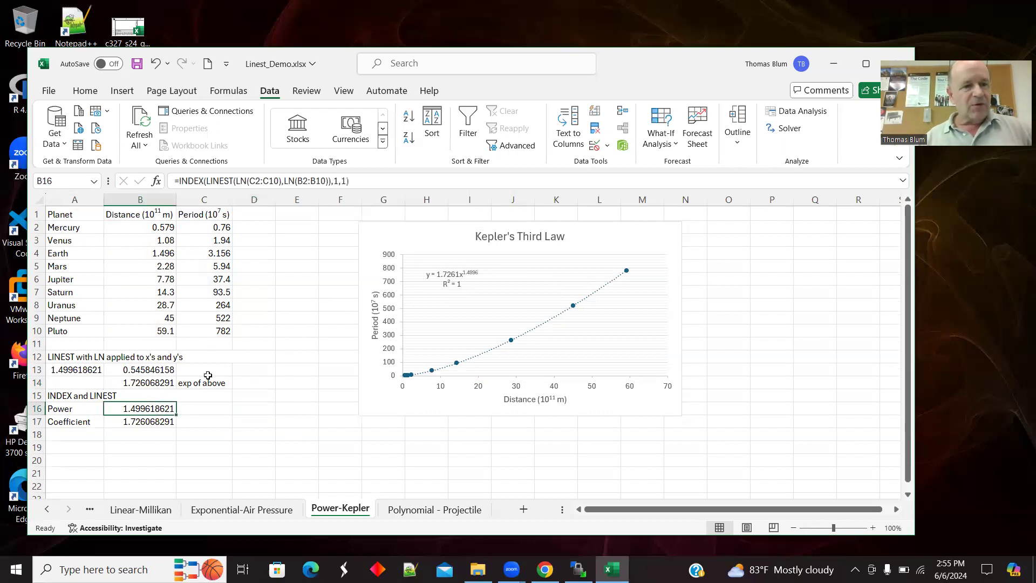
{"action": "left_click", "coordinate": [363, 178]}
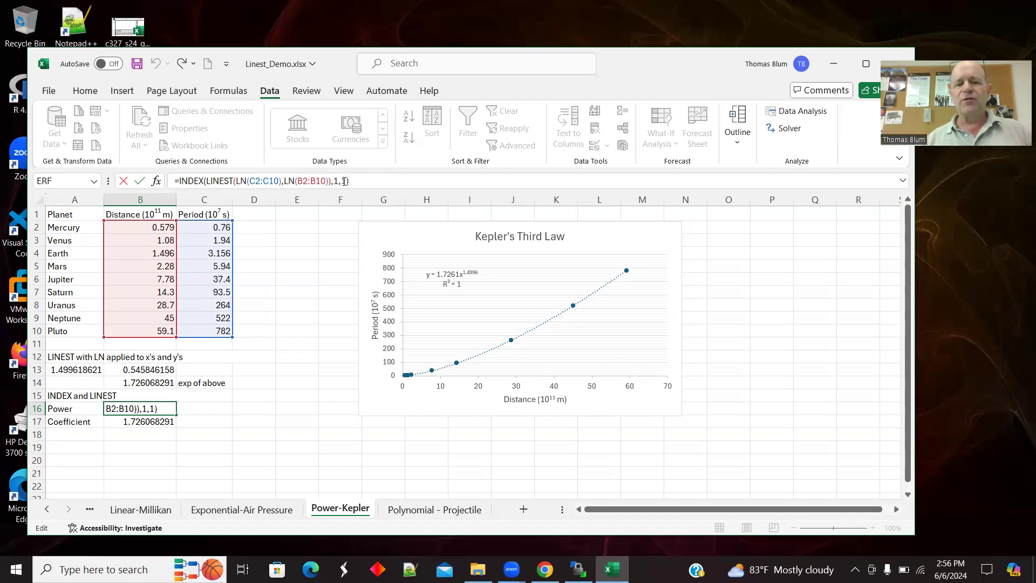
{"action": "left_click", "coordinate": [271, 405]}
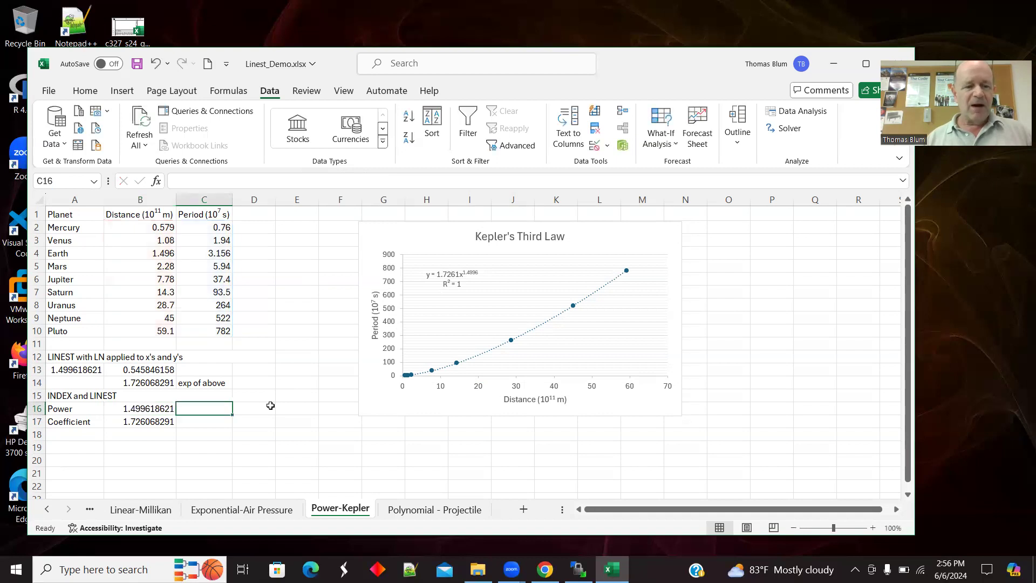
{"action": "left_click", "coordinate": [137, 420]}
{"action": "left_click", "coordinate": [392, 182]}
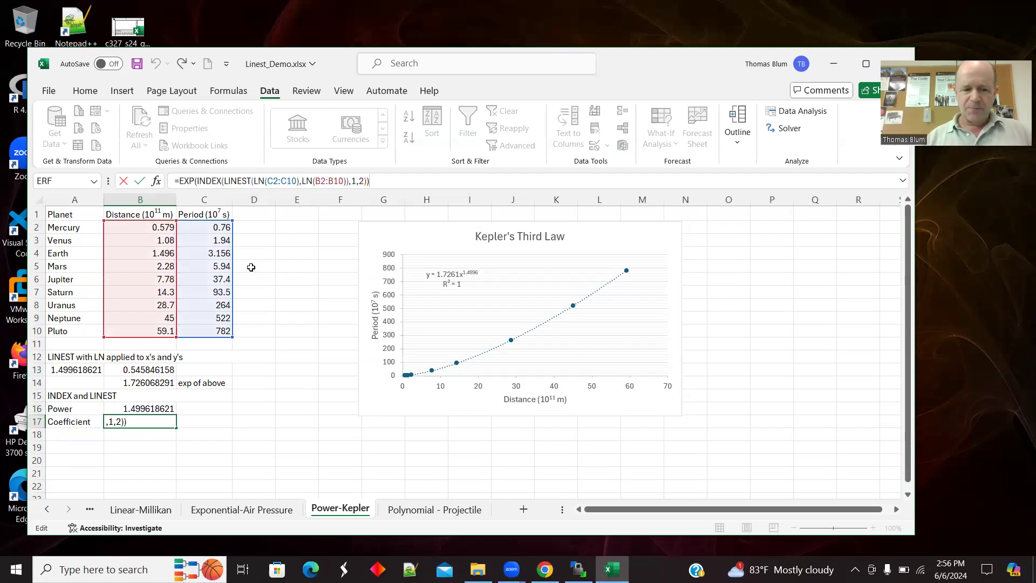
{"action": "key", "text": "Tab"}
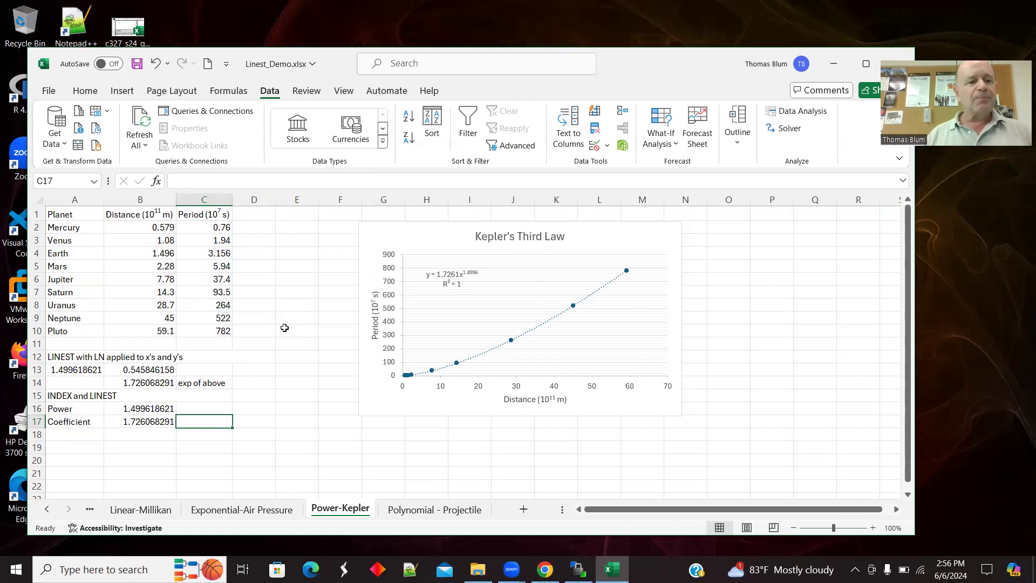
- View the Polynomial - Projectile time/position data starting at A2 and its fitted parabola chart
{"action": "left_click", "coordinate": [451, 510]}
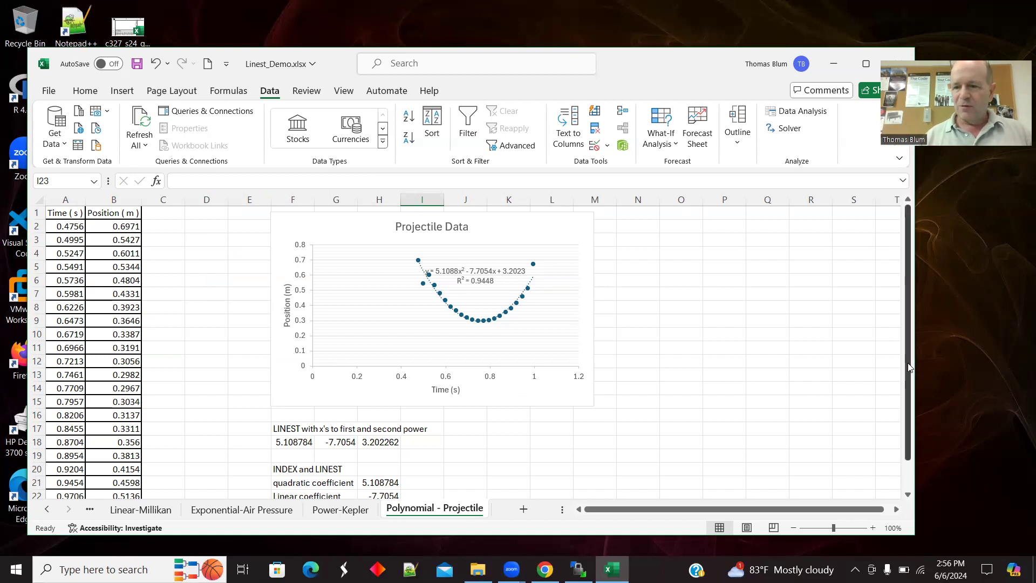
{"action": "left_click_drag", "start_coordinate": [909, 387], "coordinate": [911, 338]}
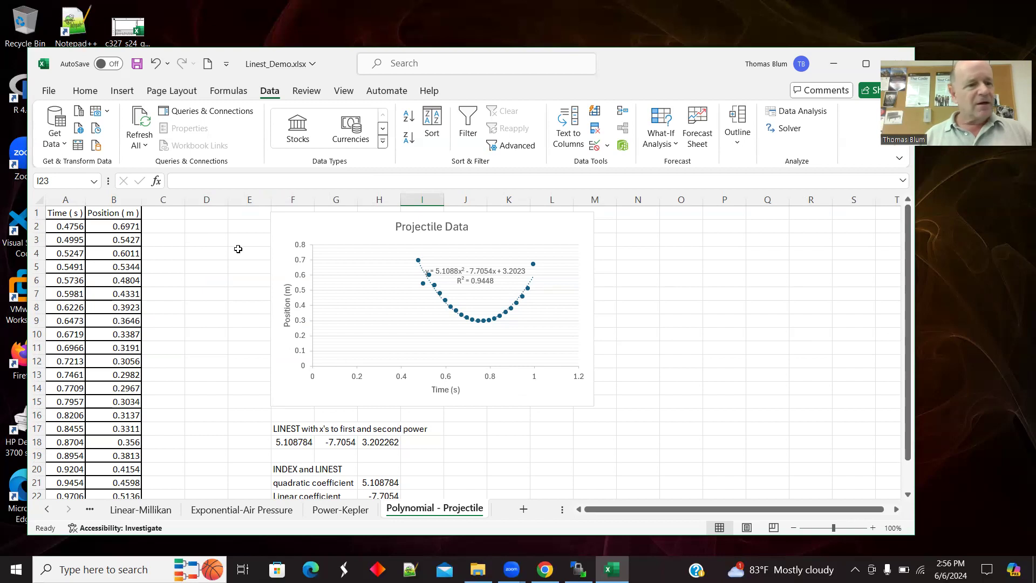
{"action": "left_click", "coordinate": [71, 226]}
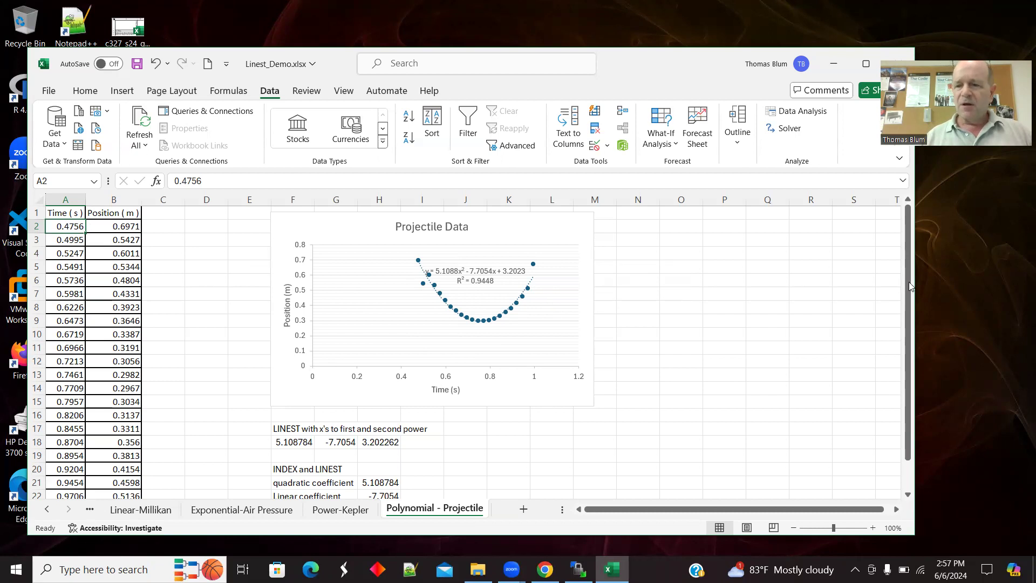
{"action": "scroll", "coordinate": [888, 311], "scroll_direction": "down", "scroll_amount": 1}
{"action": "left_click", "coordinate": [291, 411]}
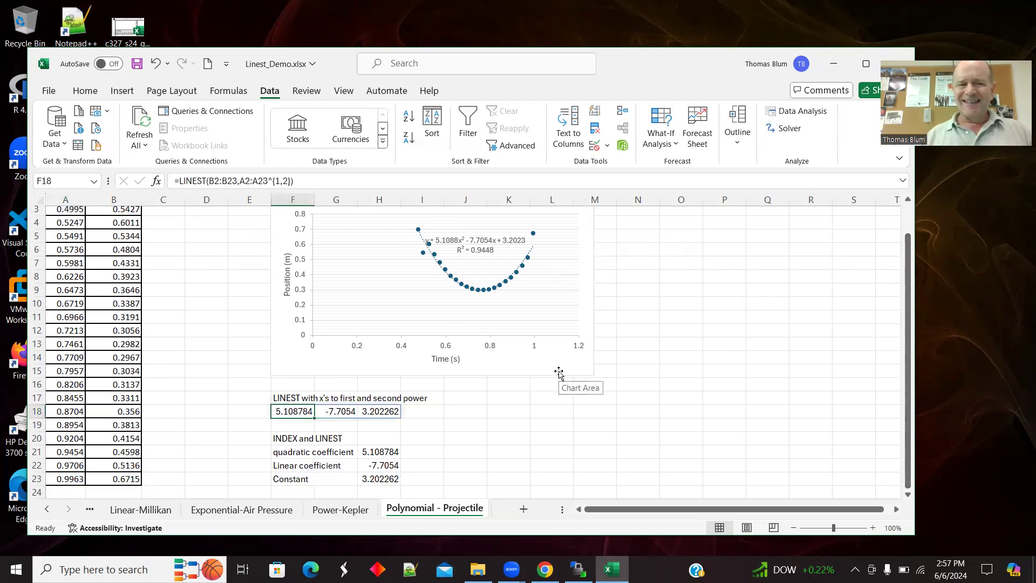
{"action": "left_click", "coordinate": [229, 180]}
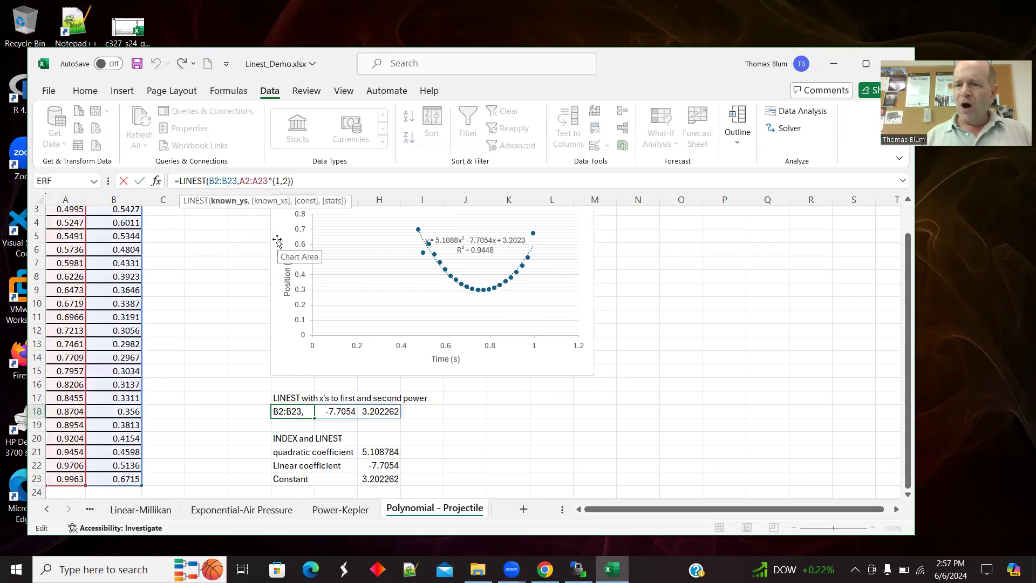
{"action": "left_click", "coordinate": [253, 180]}
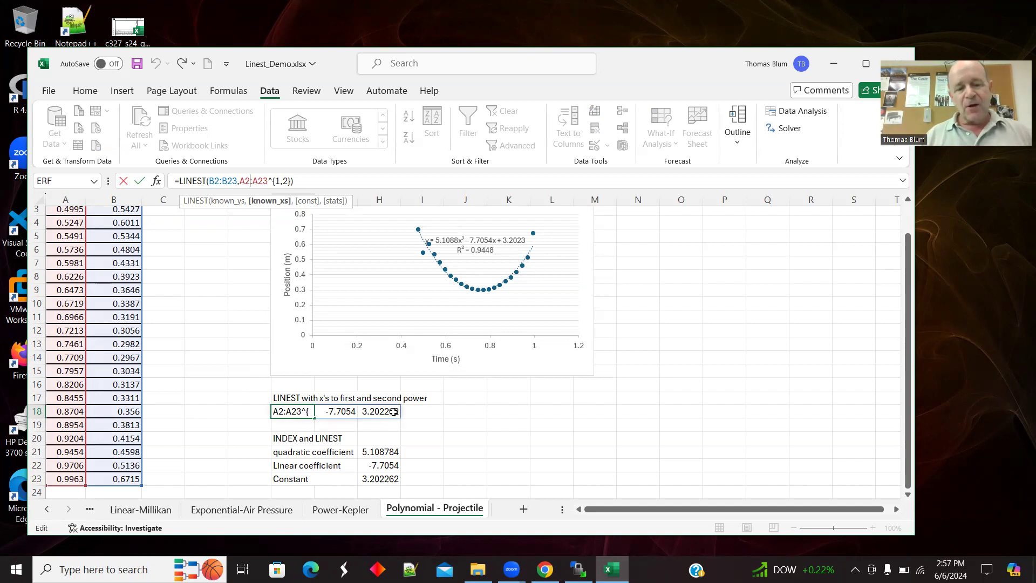
{"action": "key", "text": "Tab"}
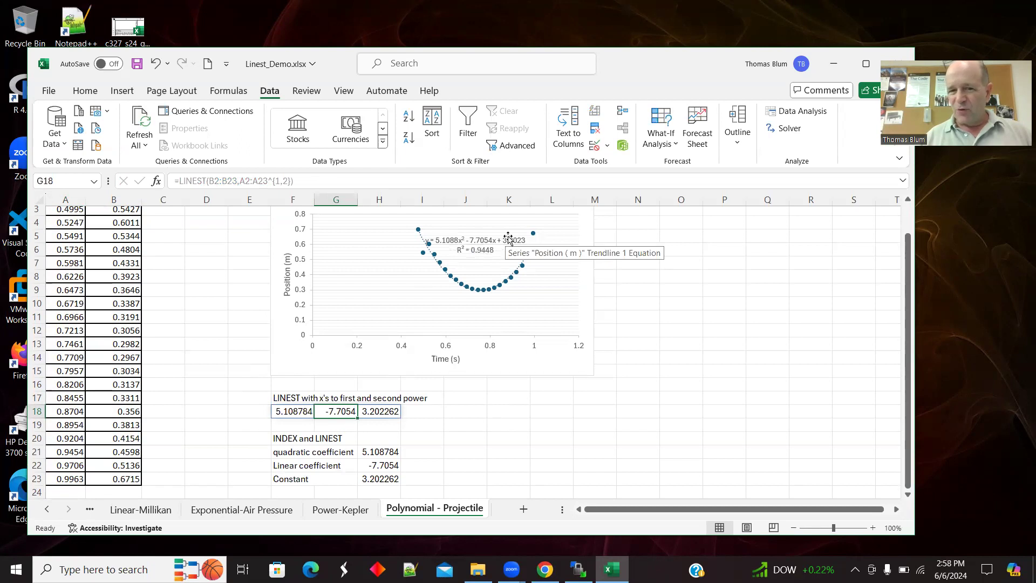
{"action": "left_click_drag", "start_coordinate": [911, 261], "coordinate": [911, 286]}
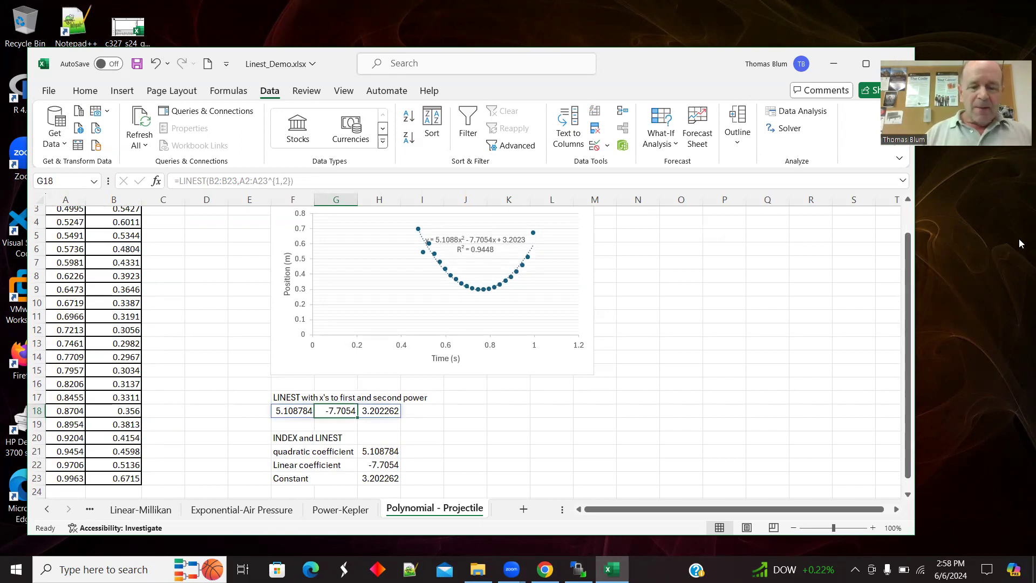
{"action": "left_click_drag", "start_coordinate": [911, 249], "coordinate": [910, 259]}
{"action": "left_click", "coordinate": [374, 439]}
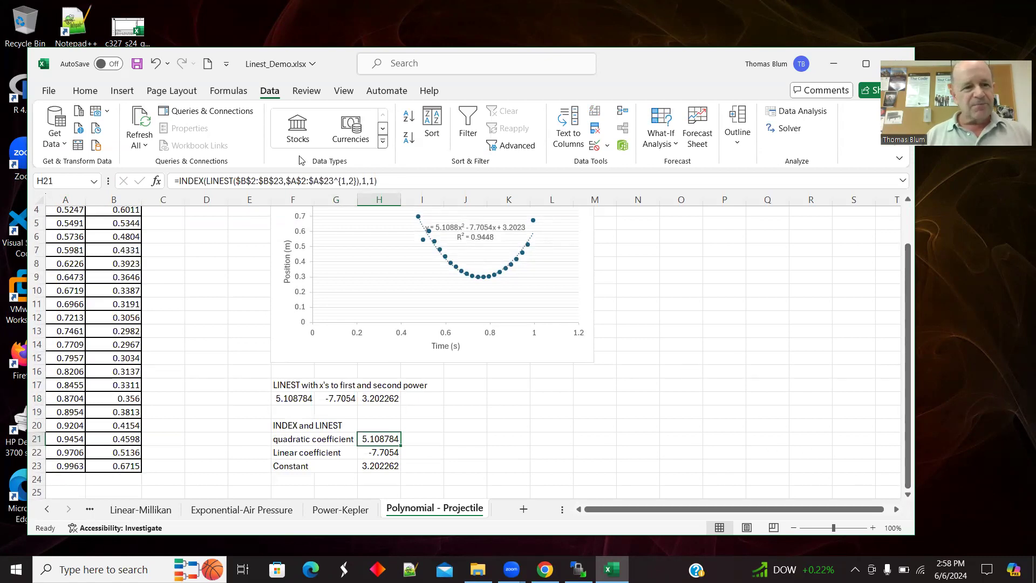
{"action": "left_click", "coordinate": [397, 182]}
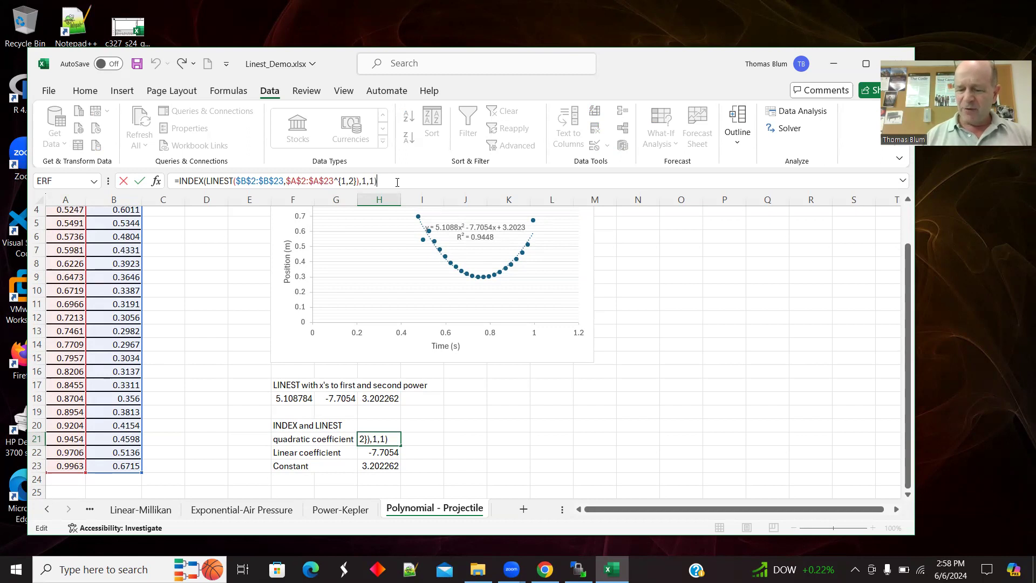
{"action": "key", "text": "Tab"}
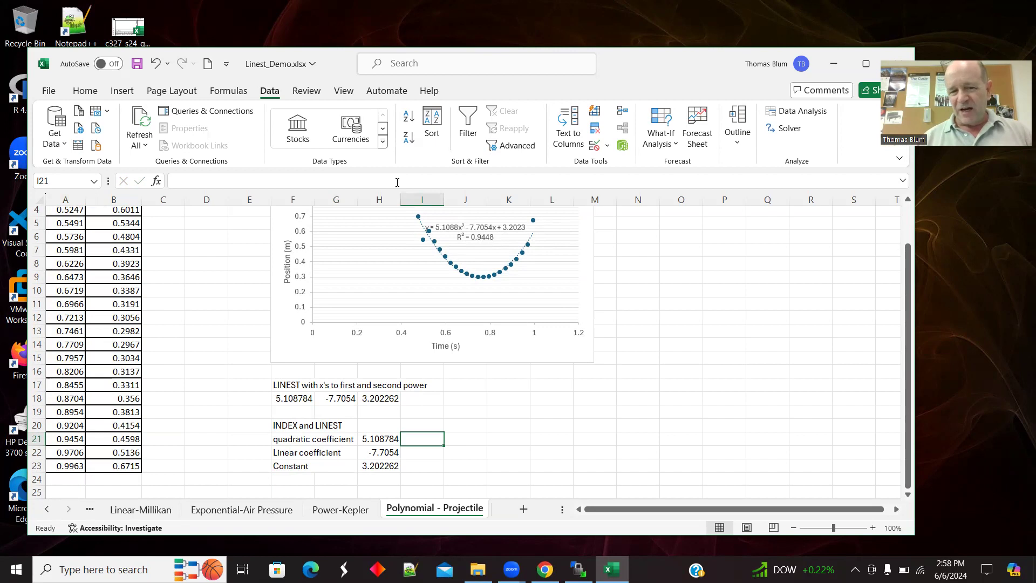
{"action": "left_click", "coordinate": [374, 435]}
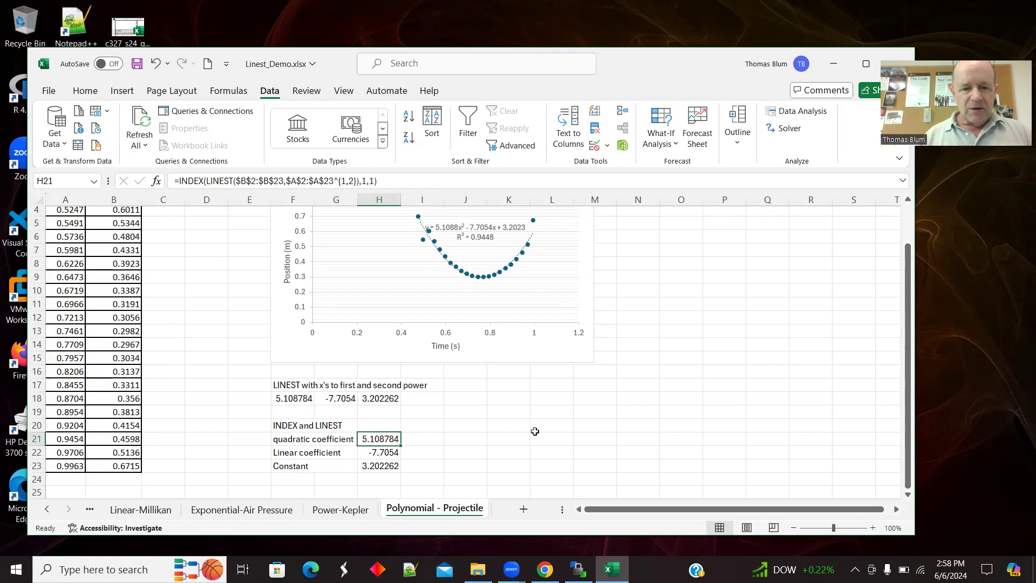
{"action": "left_click", "coordinate": [365, 180]}
{"action": "left_click", "coordinate": [373, 181]}
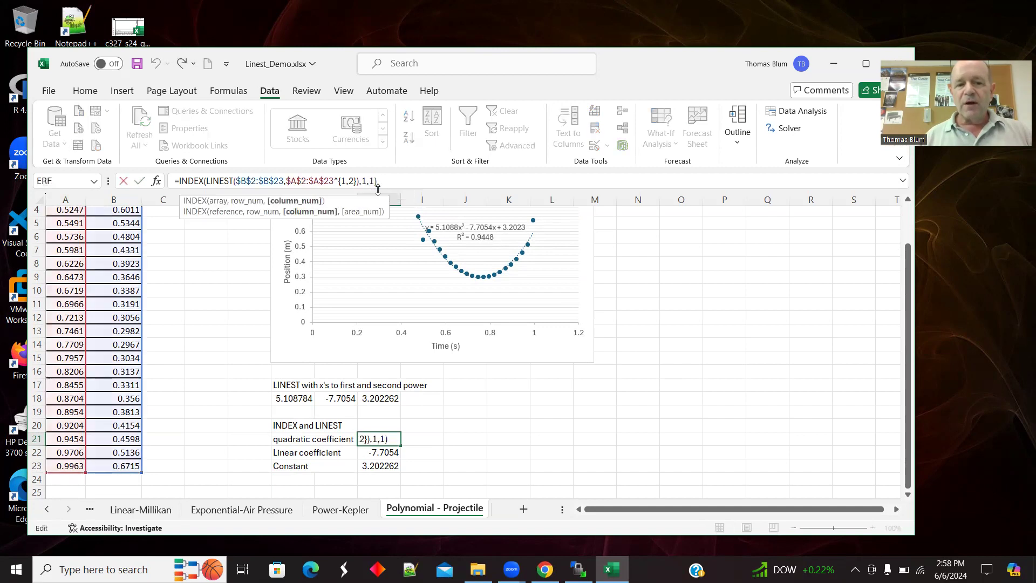
{"action": "left_click", "coordinate": [427, 442]}
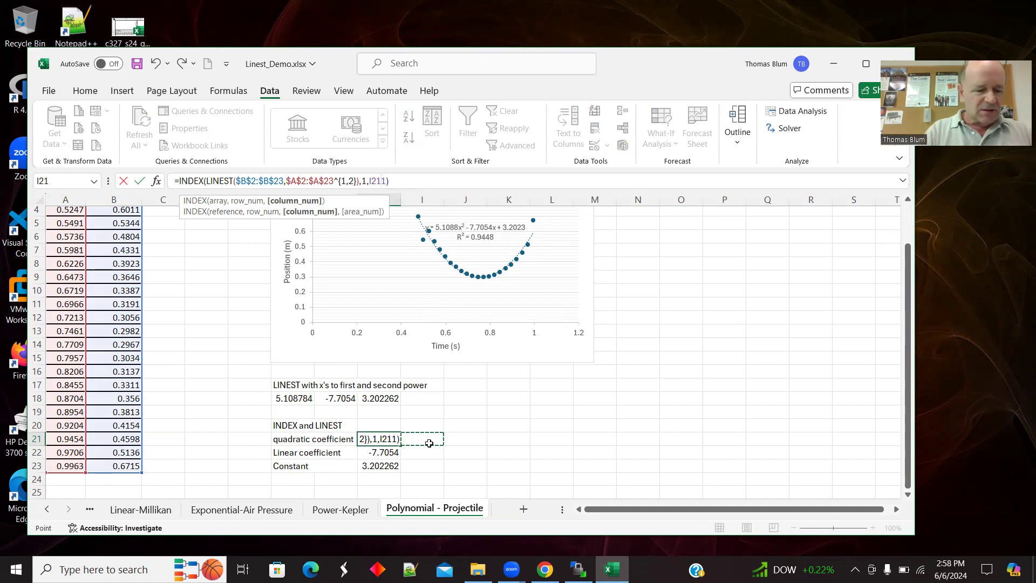
{"action": "key", "text": "Escape"}
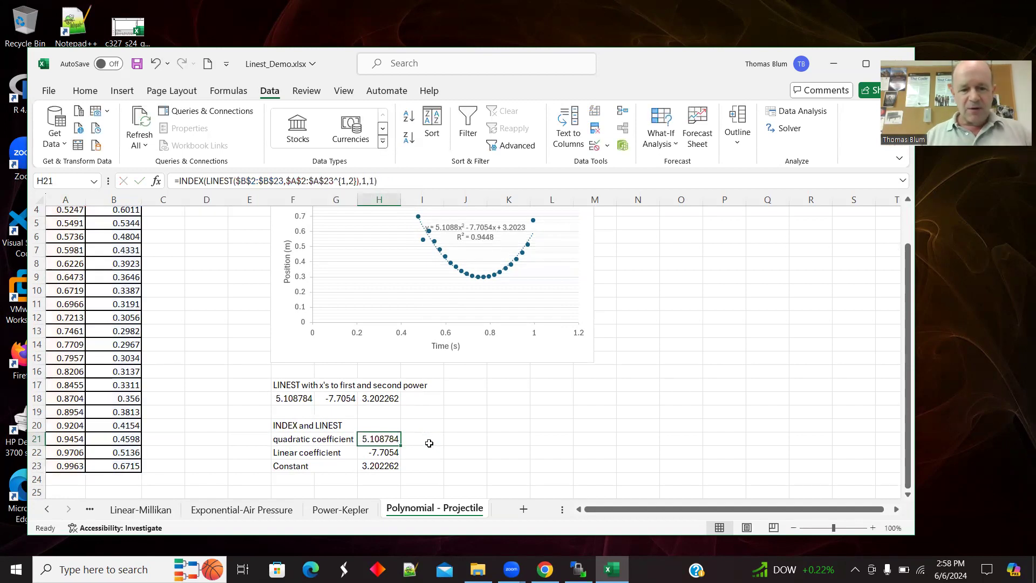
{"action": "left_click", "coordinate": [392, 451]}
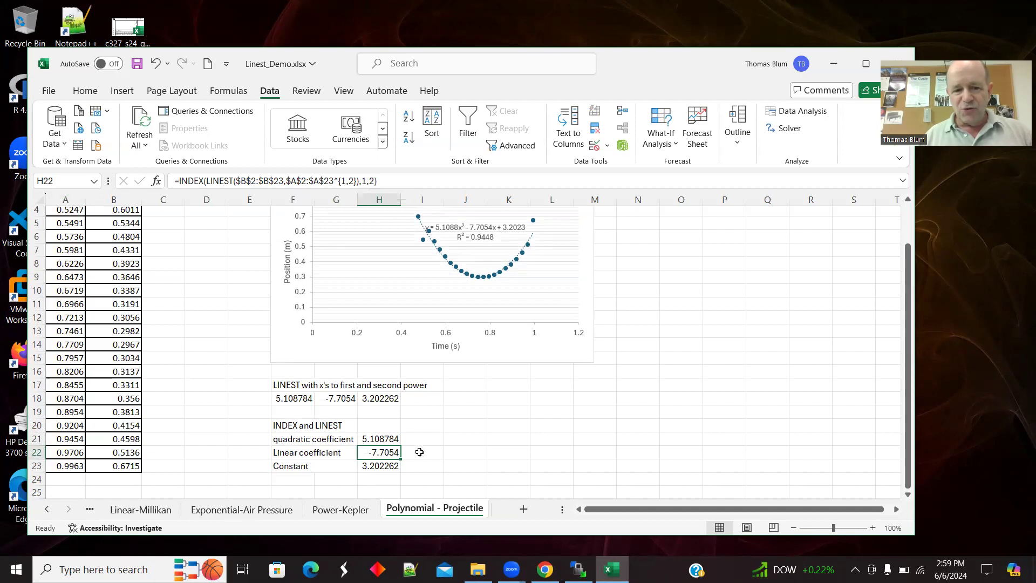
{"action": "key", "text": "Down"}
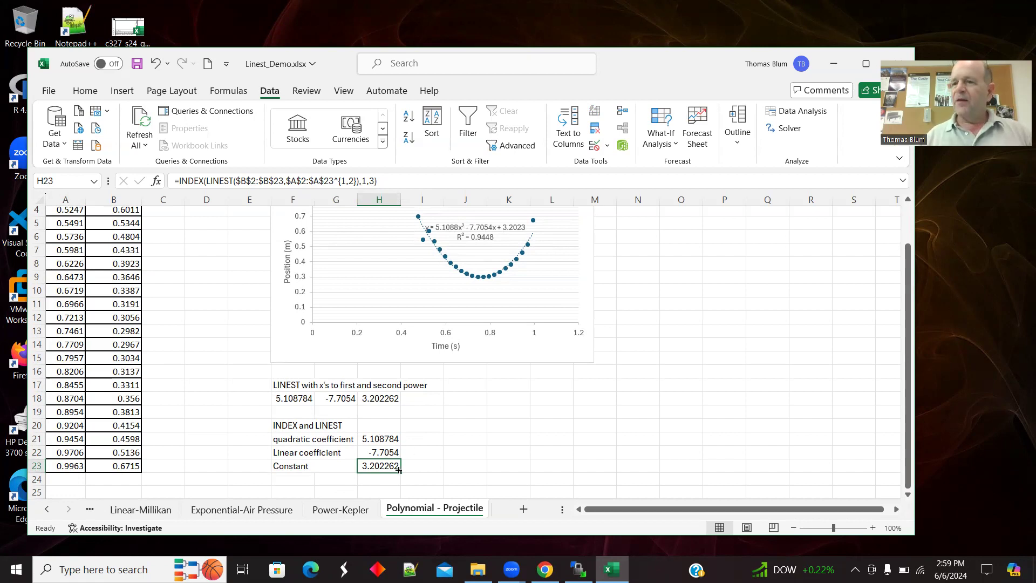
{"action": "left_click", "coordinate": [490, 470]}
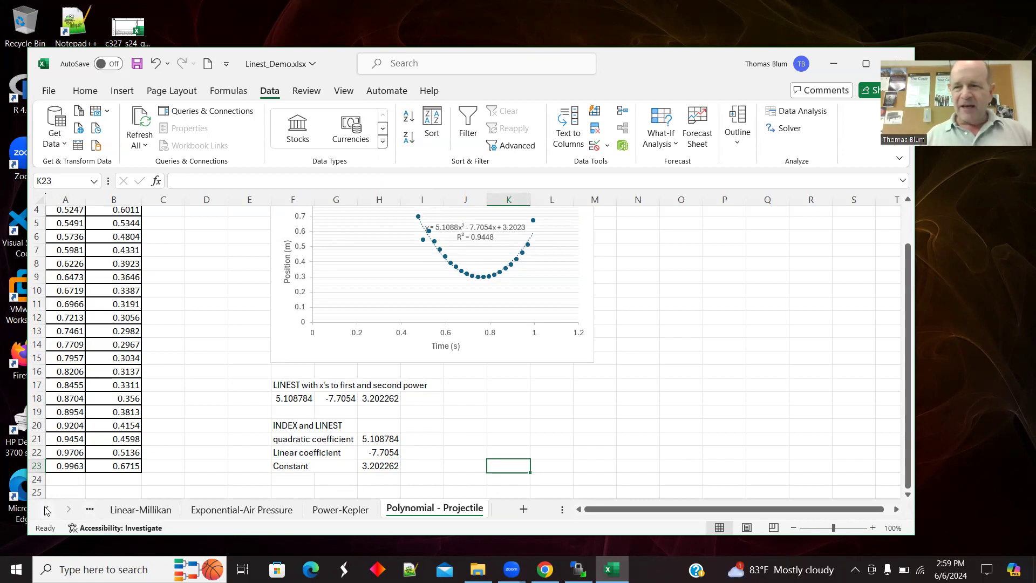
{"action": "left_click", "coordinate": [384, 442]}
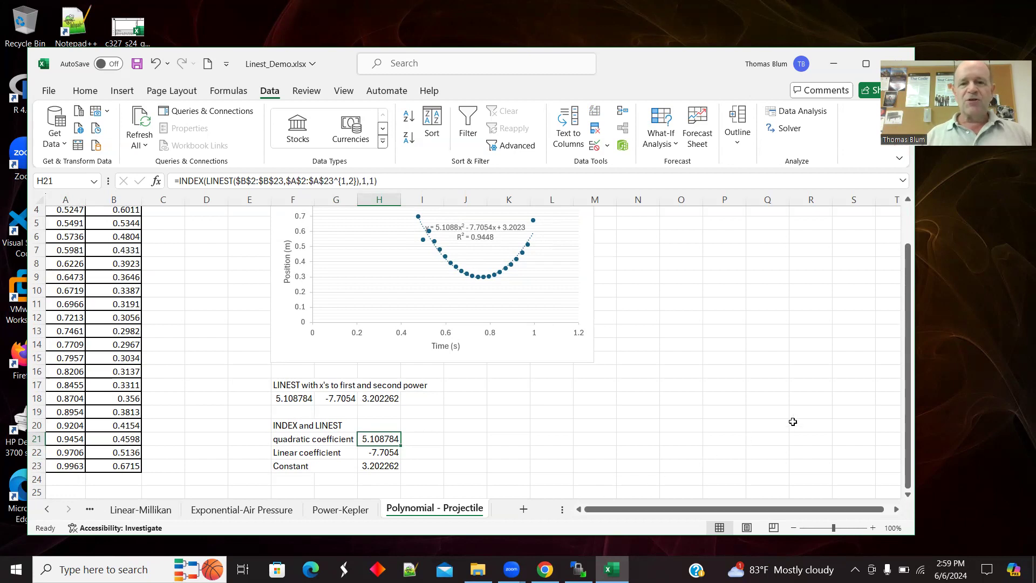
{"action": "left_click", "coordinate": [824, 76]}
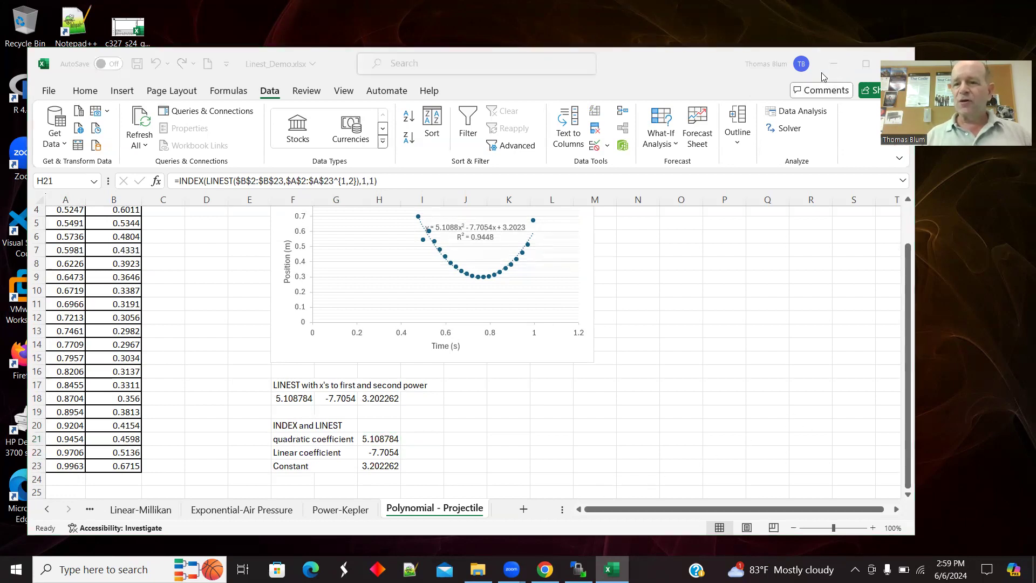